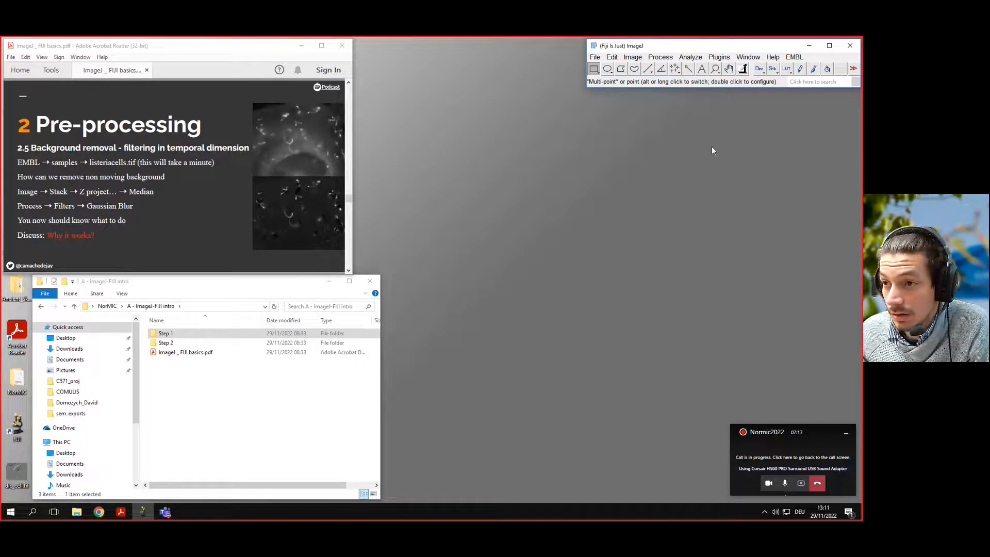
Open the listeriacells.tif sample from the EMBL samples and view it at 200% zoom.
{"action": "left_click", "coordinate": [798, 62]}
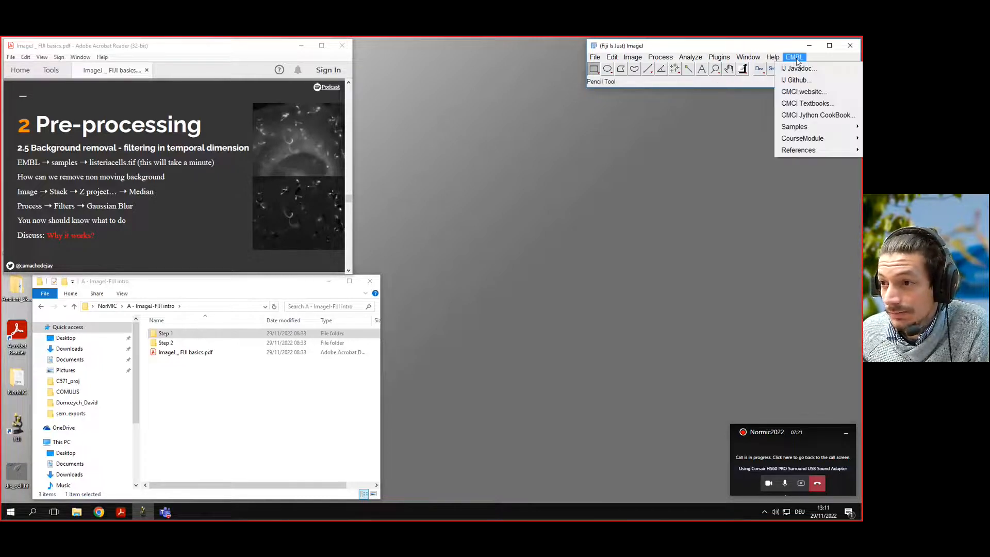
{"action": "mouse_move", "coordinate": [796, 129]}
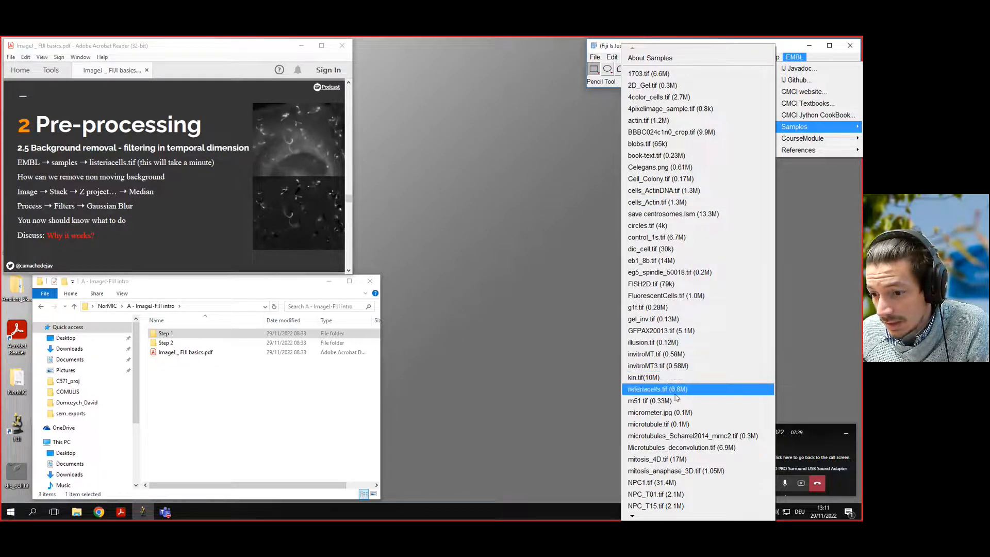
{"action": "left_click", "coordinate": [644, 390]}
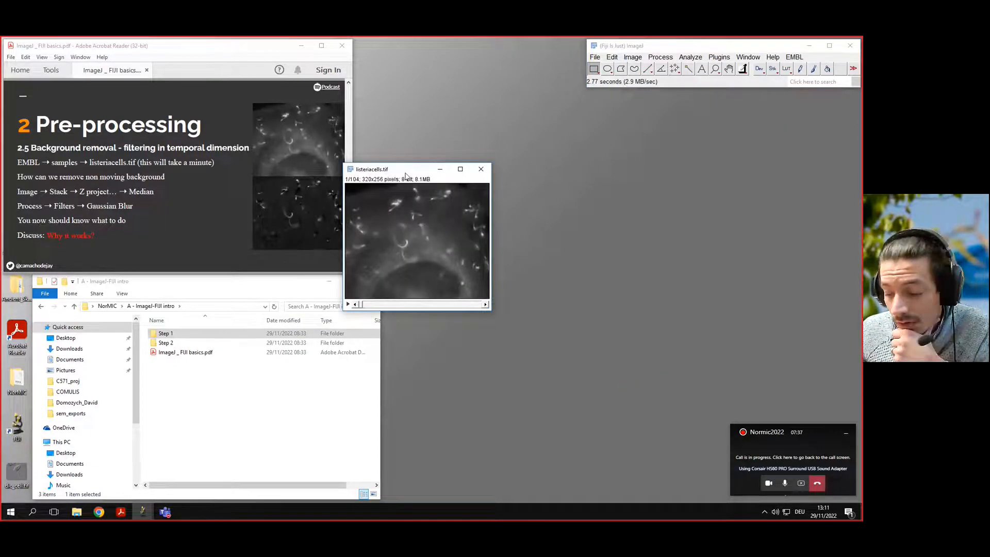
{"action": "left_click_drag", "start_coordinate": [405, 171], "coordinate": [478, 139]}
{"action": "key", "text": "plus"}
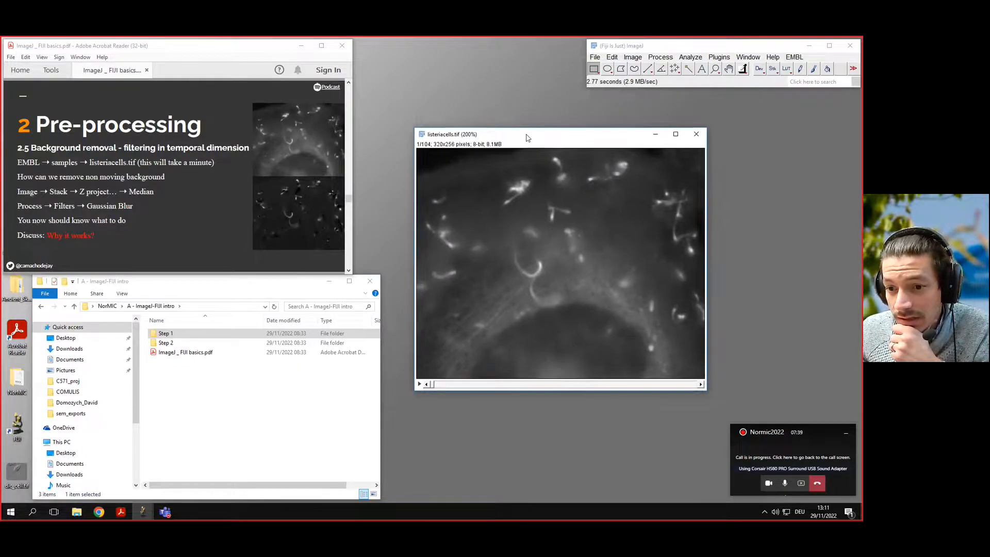
{"action": "mouse_move", "coordinate": [433, 386]}
{"action": "left_mouse_down"}
{"action": "mouse_move", "coordinate": [681, 385]}
{"action": "mouse_move", "coordinate": [432, 384]}
{"action": "left_mouse_up"}
{"action": "left_click_drag", "start_coordinate": [510, 136], "coordinate": [506, 127]}
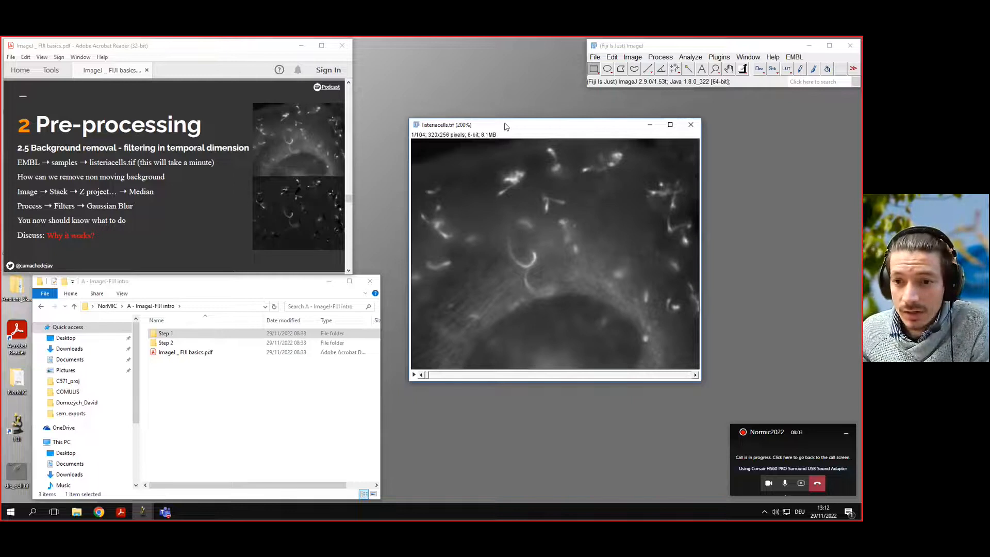
{"action": "left_click_drag", "start_coordinate": [504, 128], "coordinate": [499, 123]}
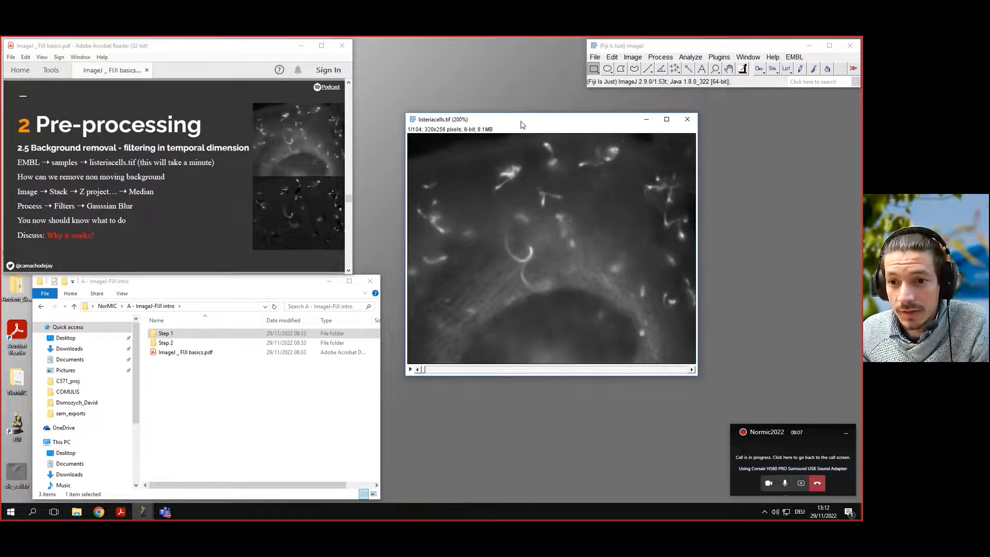
{"action": "left_click_drag", "start_coordinate": [518, 125], "coordinate": [512, 113]}
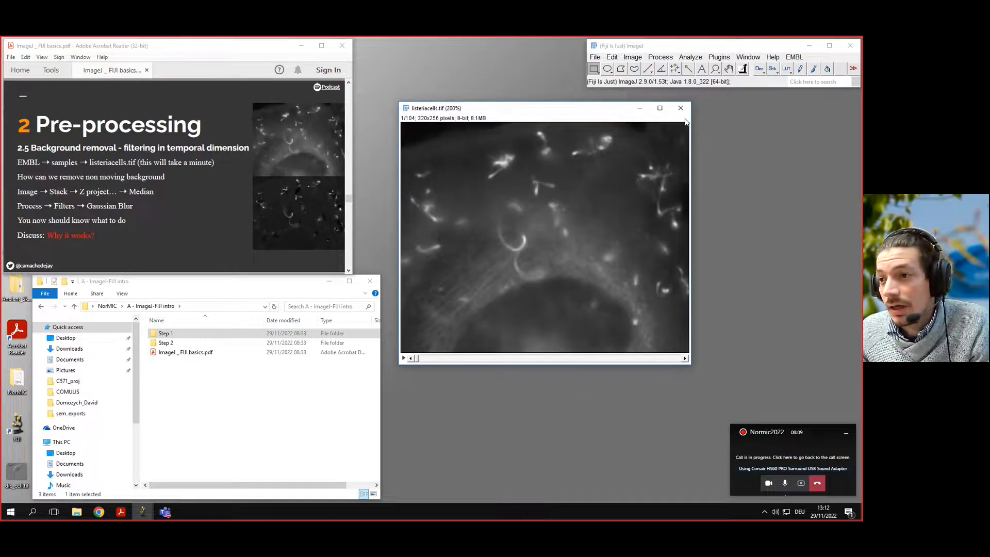
Switch the keyboard input language to English.
{"action": "left_click", "coordinate": [799, 83]}
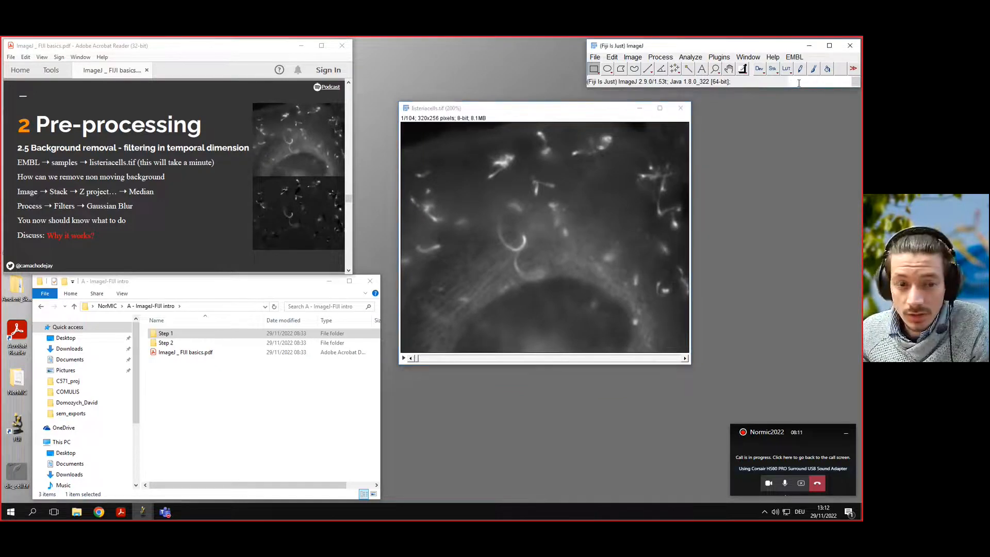
{"action": "type", "text": "y"}
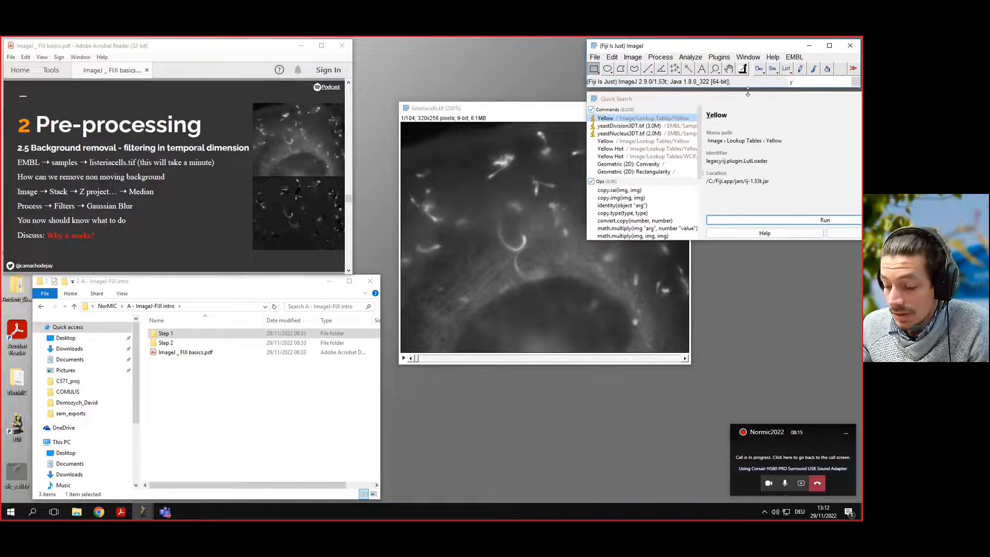
{"action": "key", "text": "BackSpace"}
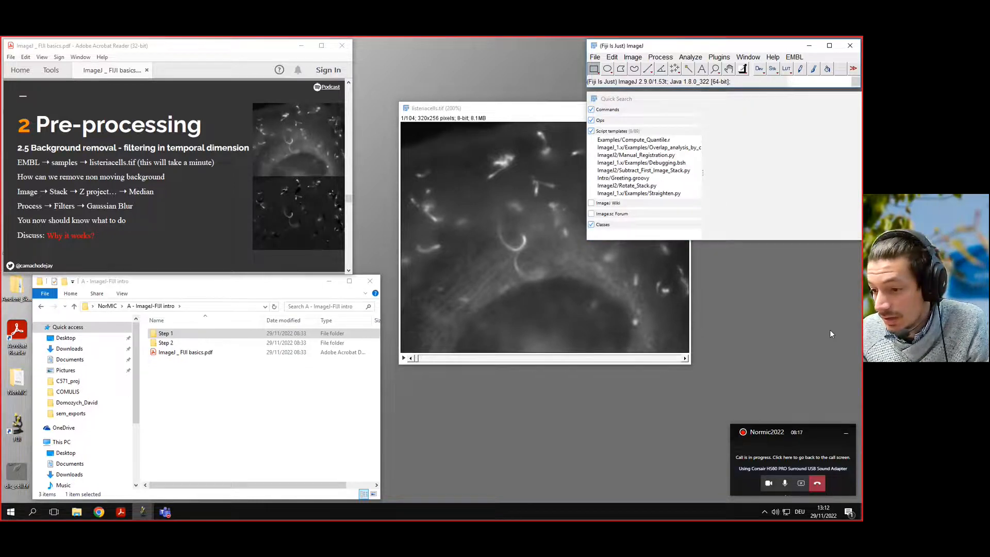
{"action": "left_click", "coordinate": [799, 512]}
{"action": "left_click", "coordinate": [792, 409]}
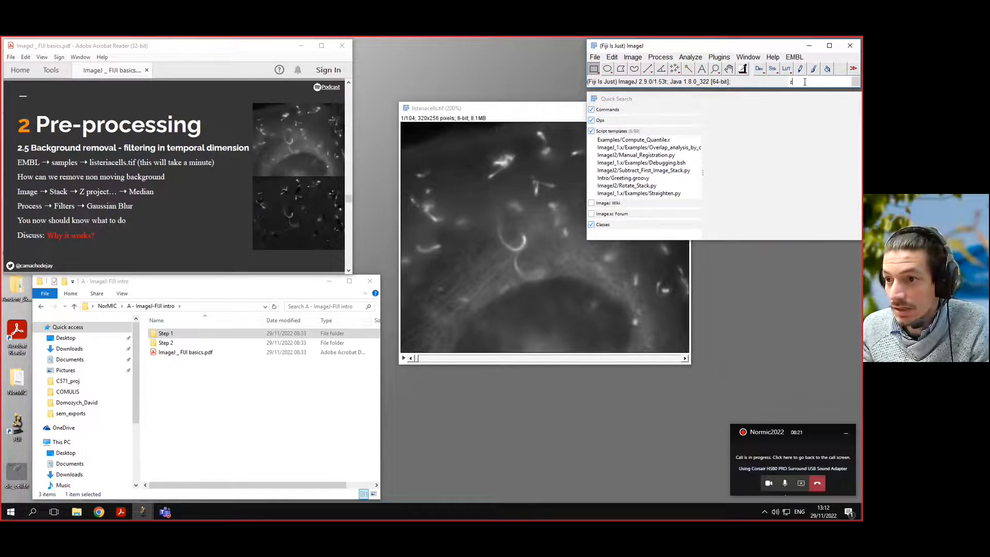
Run Z Project on the listeriacells stack with Median projection over slices 1 to 104.
{"action": "type", "text": "z"}
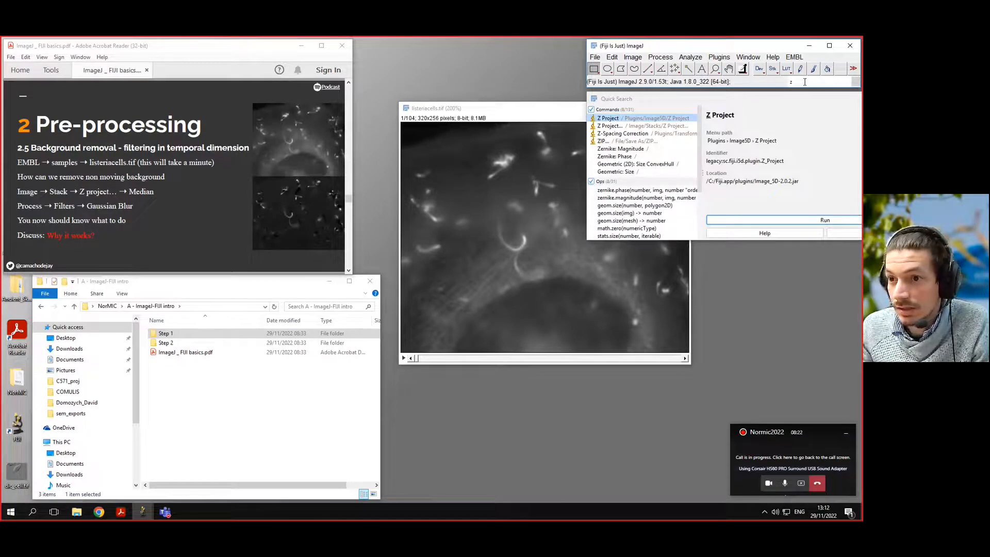
{"action": "left_click", "coordinate": [644, 127]}
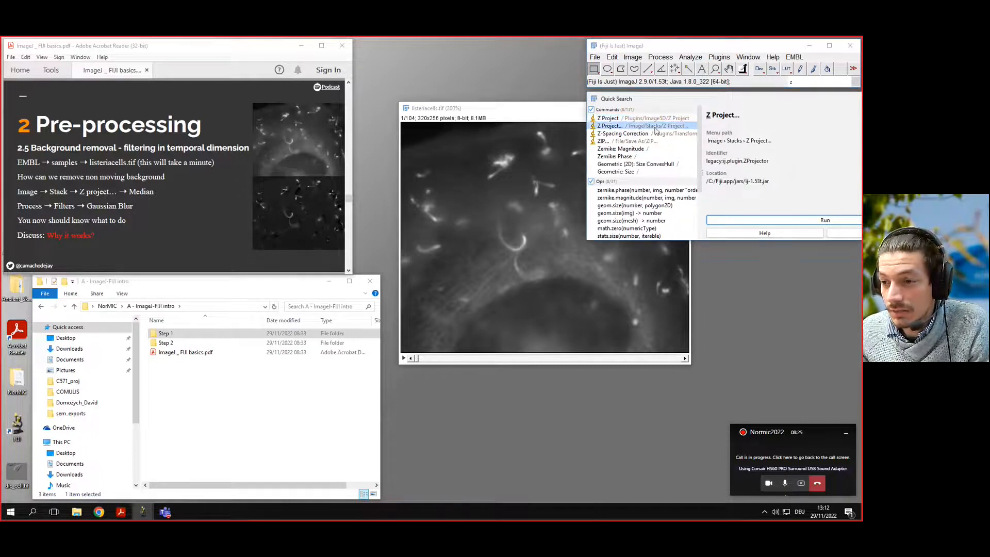
{"action": "left_click", "coordinate": [774, 221]}
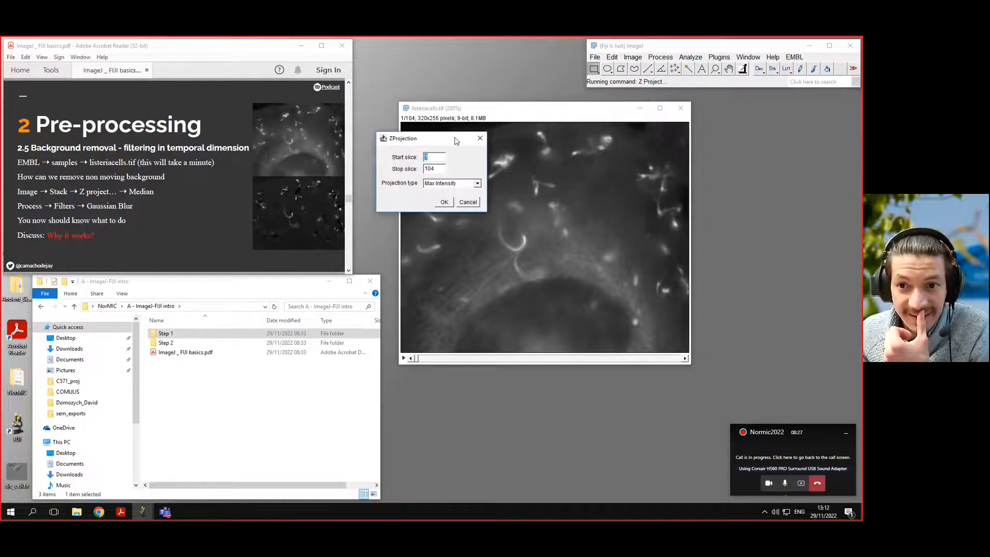
{"action": "left_click_drag", "start_coordinate": [443, 139], "coordinate": [749, 161]}
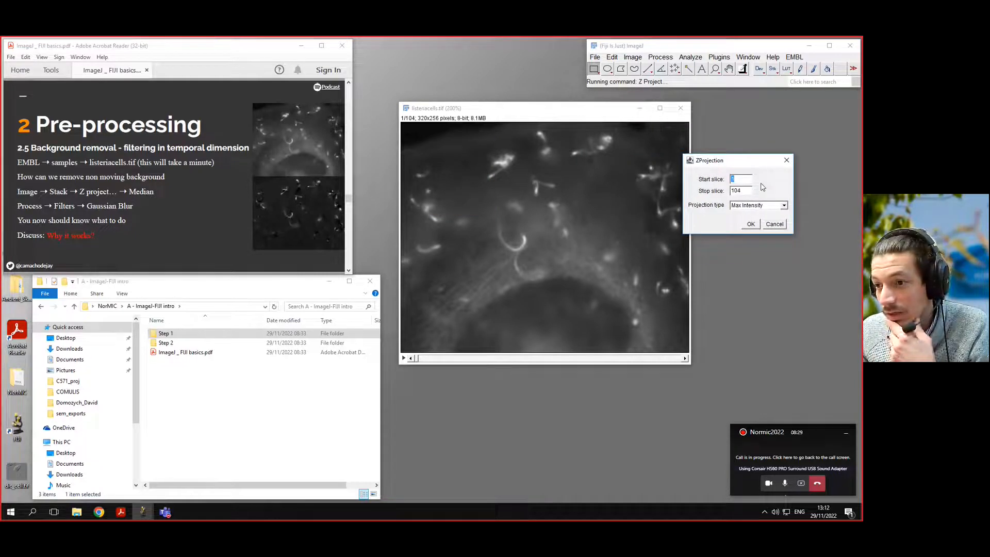
{"action": "left_click", "coordinate": [757, 205]}
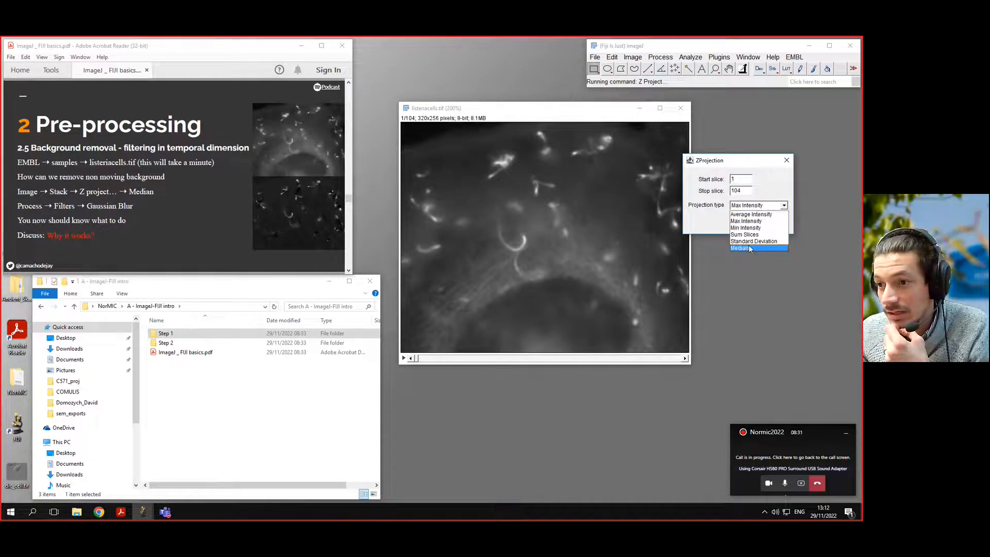
{"action": "left_click", "coordinate": [753, 248]}
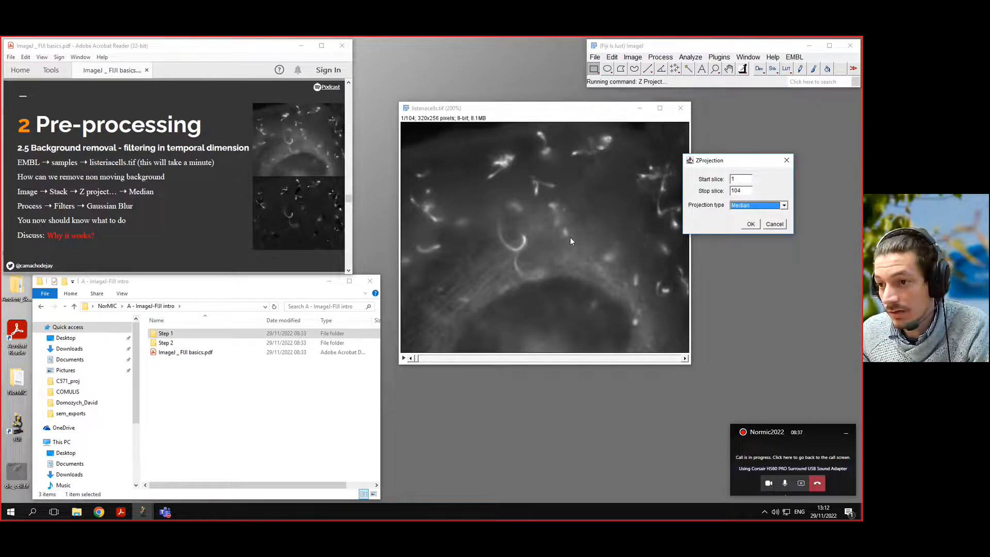
{"action": "left_click", "coordinate": [752, 224]}
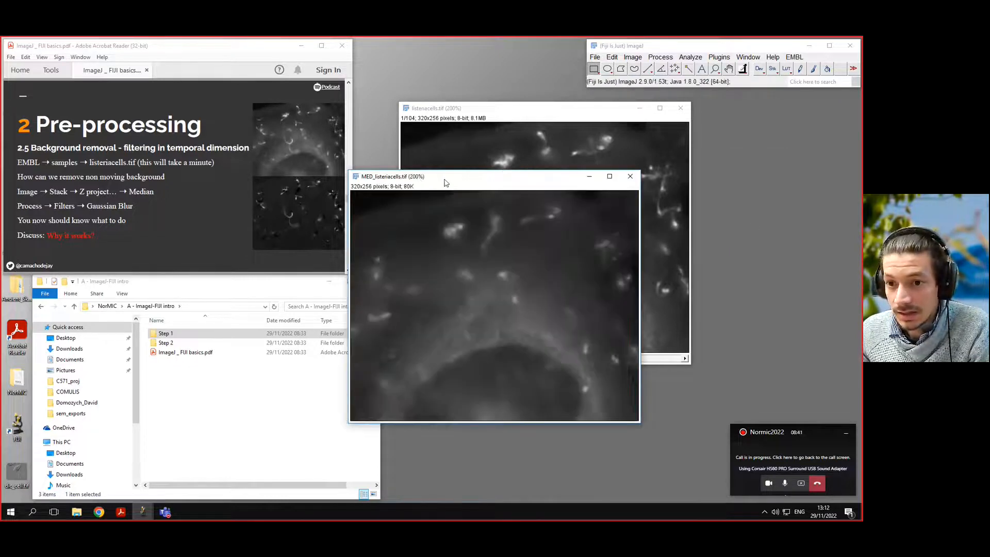
Apply Gaussian Blur with sigma 5.00 to the median projection image.
{"action": "left_click_drag", "start_coordinate": [446, 182], "coordinate": [600, 152]}
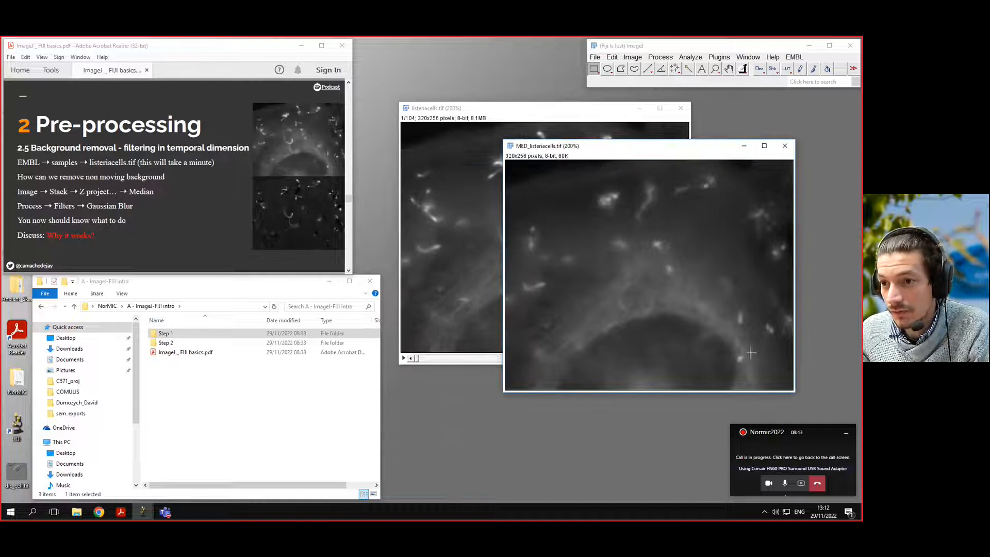
{"action": "left_click_drag", "start_coordinate": [663, 152], "coordinate": [693, 134]}
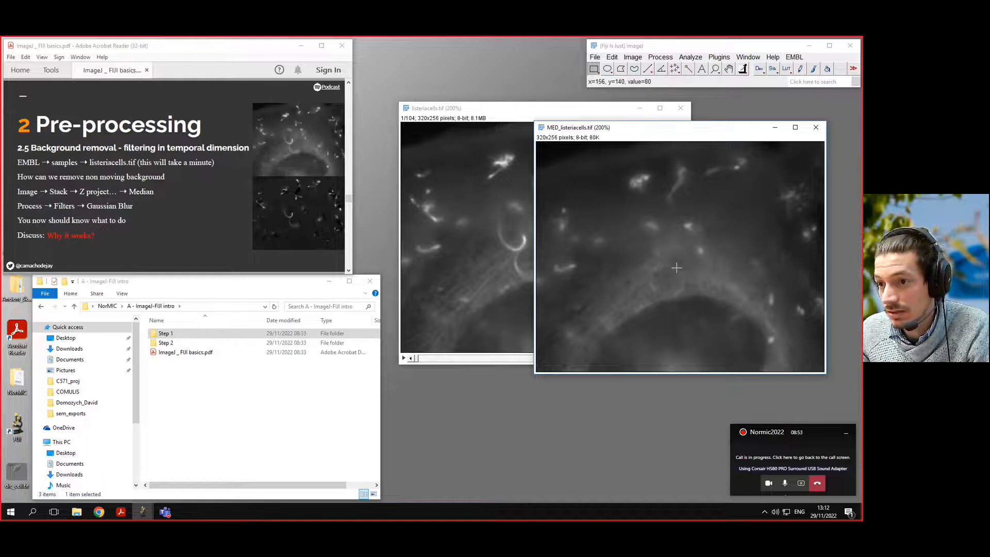
{"action": "left_click_drag", "start_coordinate": [676, 134], "coordinate": [686, 137]}
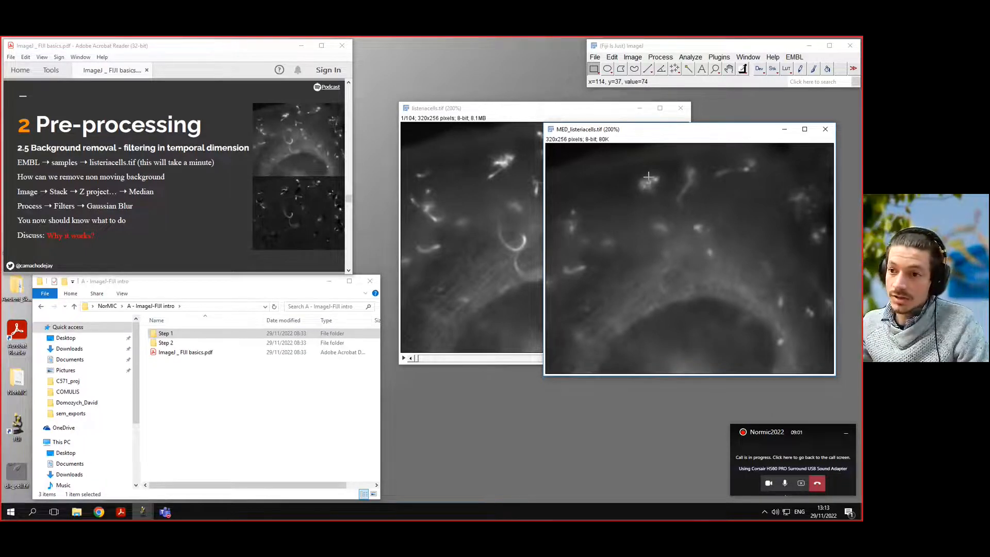
{"action": "left_click_drag", "start_coordinate": [661, 133], "coordinate": [661, 117]}
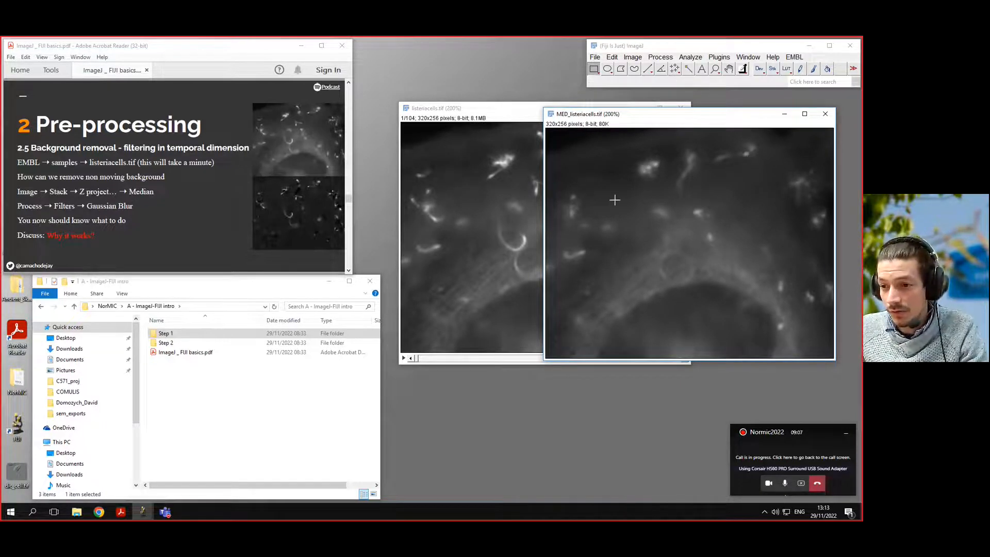
{"action": "left_click", "coordinate": [794, 84]}
{"action": "type", "text": "gauss"}
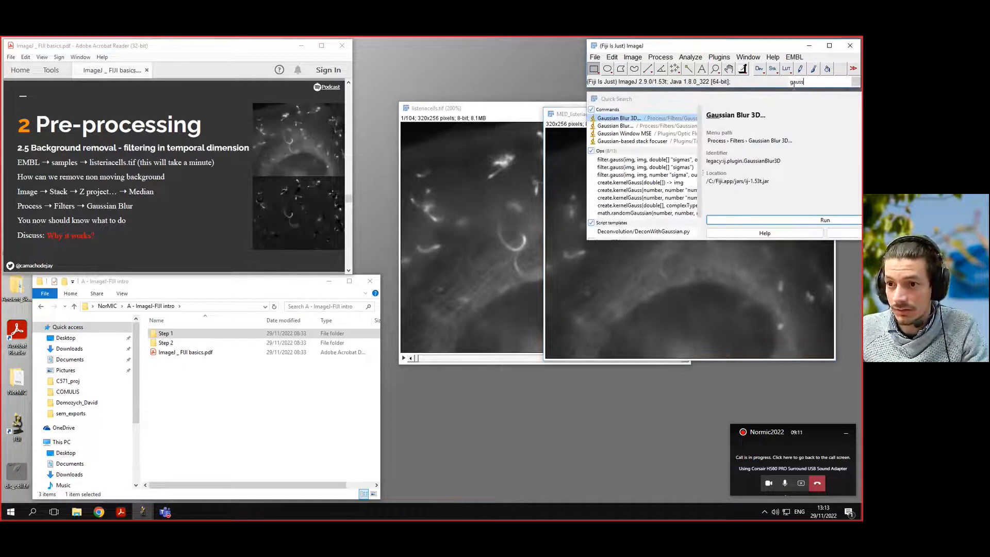
{"action": "left_click", "coordinate": [658, 126]}
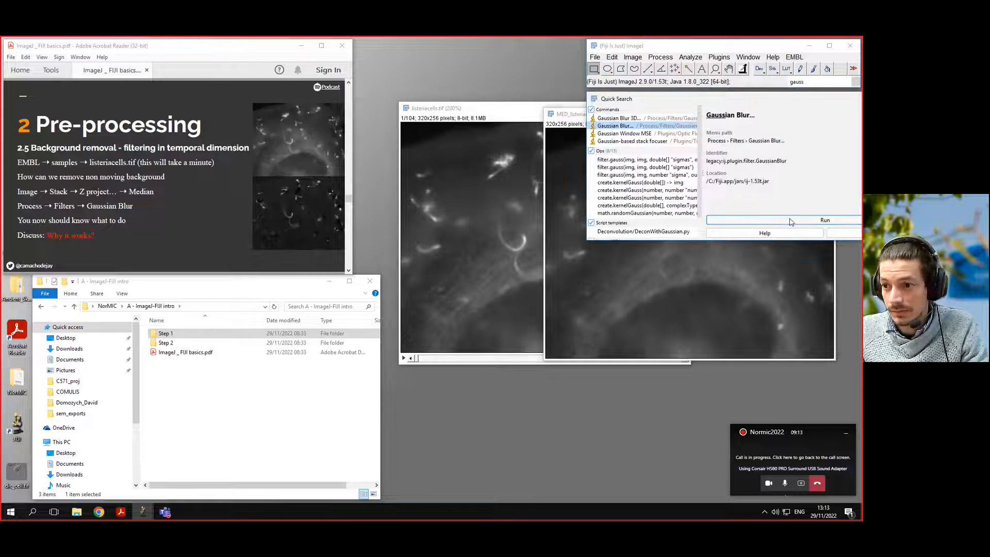
{"action": "left_click", "coordinate": [783, 220]}
{"action": "left_click", "coordinate": [421, 179]}
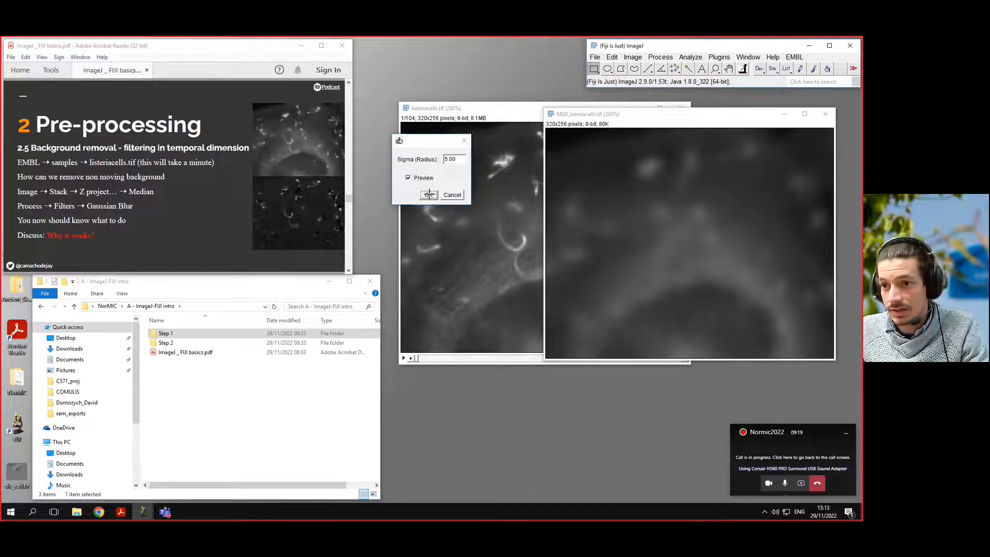
{"action": "left_click", "coordinate": [429, 195]}
Subtract the blurred MED_listeriacells image from the listeriacells stack via Image Calculator, as a new 32-bit window, processing all slices.
{"action": "left_click_drag", "start_coordinate": [645, 119], "coordinate": [661, 121]}
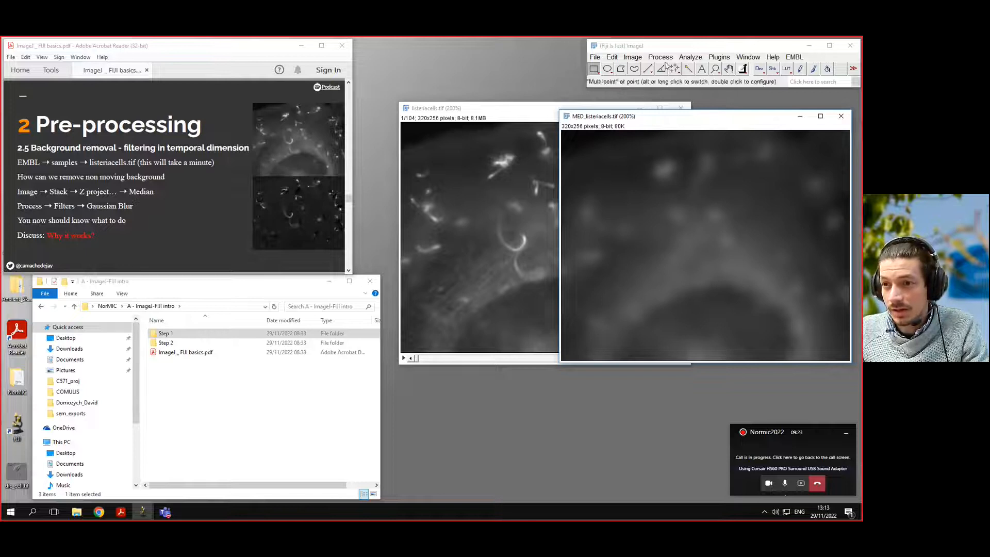
{"action": "left_click", "coordinate": [810, 80]}
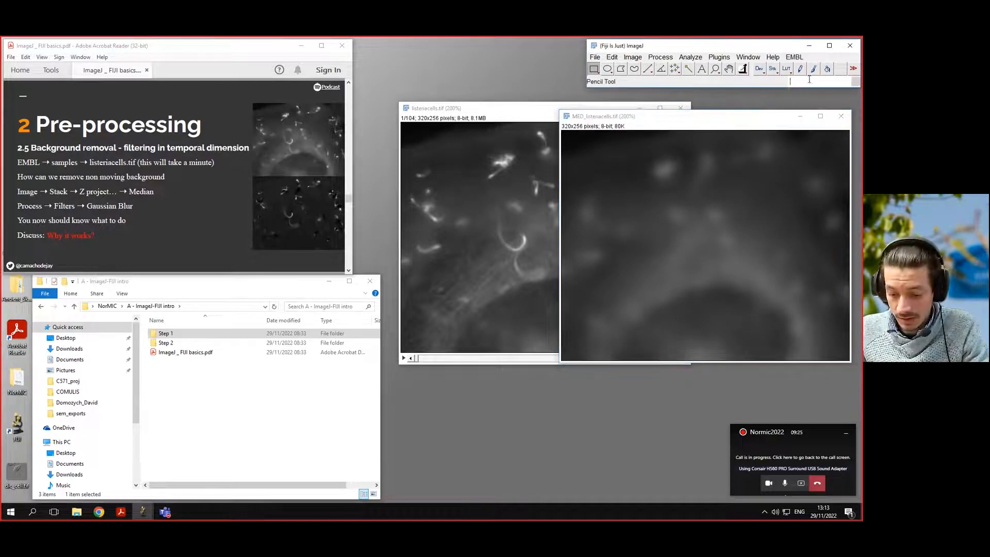
{"action": "type", "text": "calcu"}
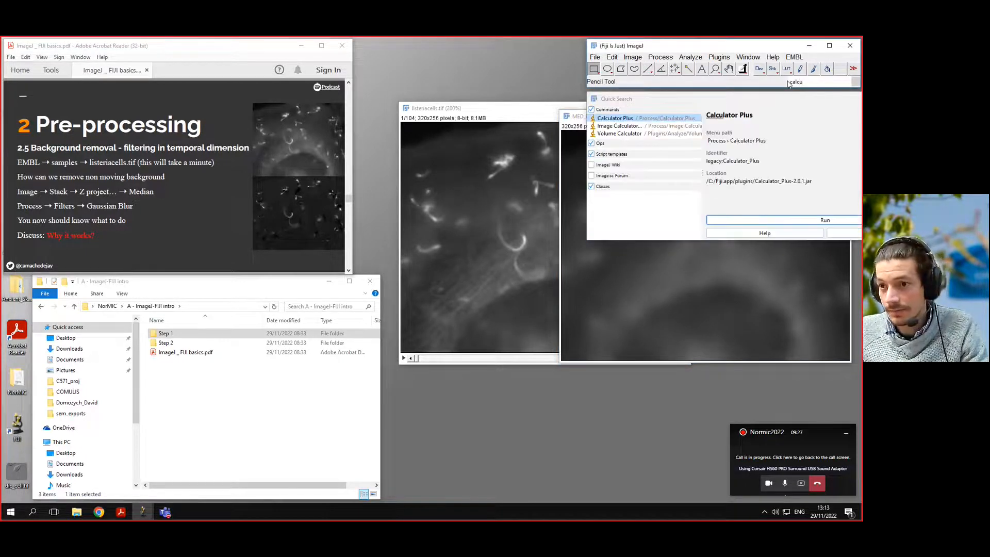
{"action": "left_click", "coordinate": [641, 125]}
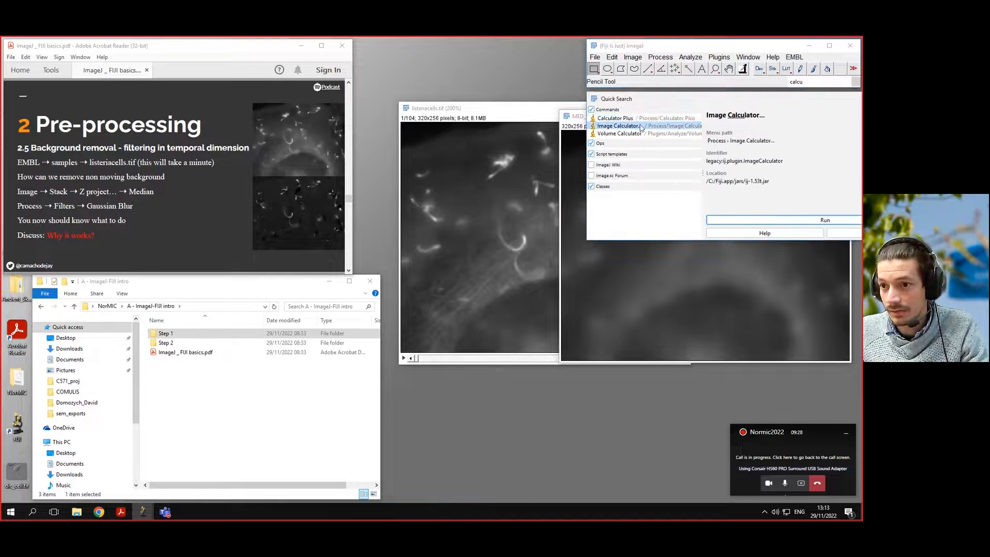
{"action": "left_click", "coordinate": [797, 225]}
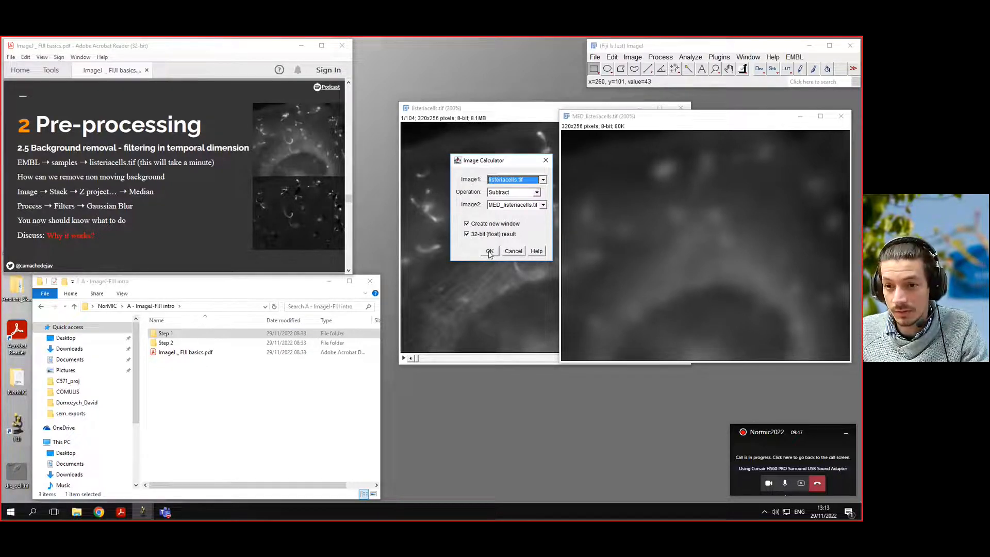
{"action": "left_click", "coordinate": [490, 251]}
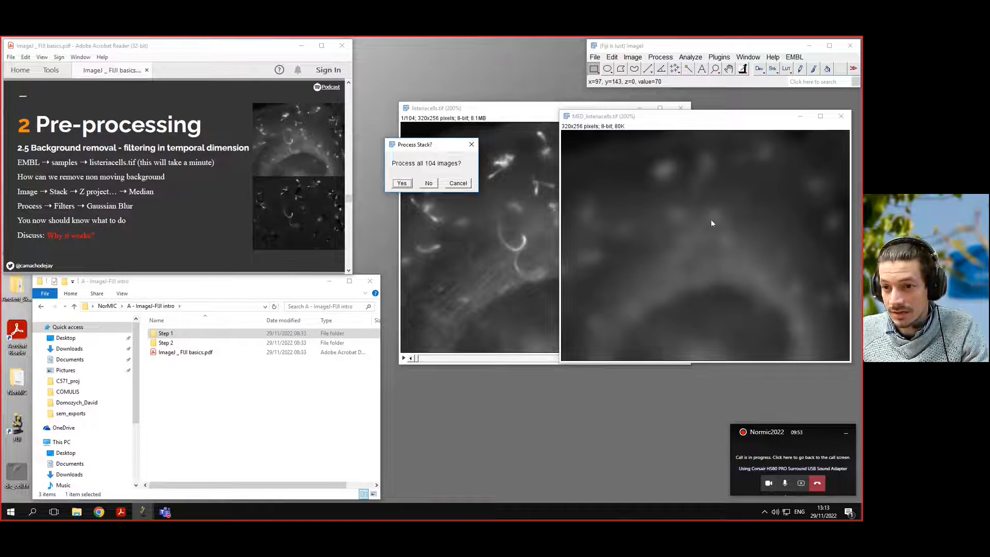
{"action": "left_click", "coordinate": [405, 183]}
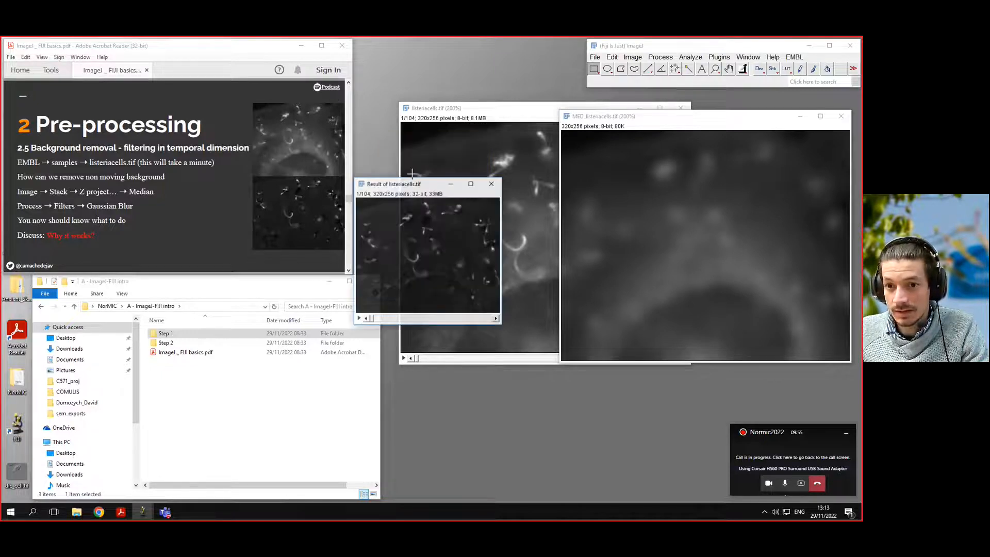
Play through the resulting stack's frames at 200% zoom.
{"action": "left_click_drag", "start_coordinate": [419, 178], "coordinate": [521, 126]}
{"action": "key", "text": "plus"}
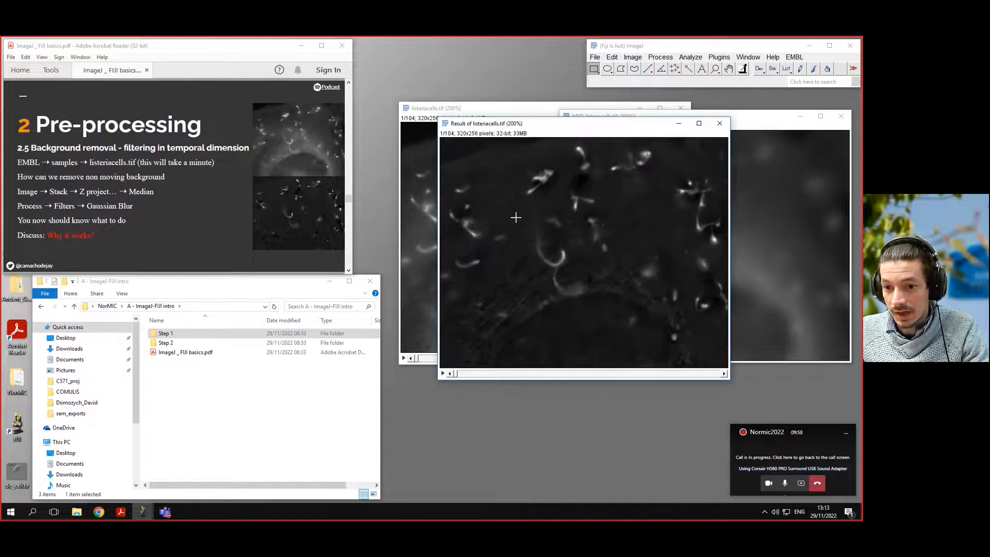
{"action": "left_click", "coordinate": [443, 374]}
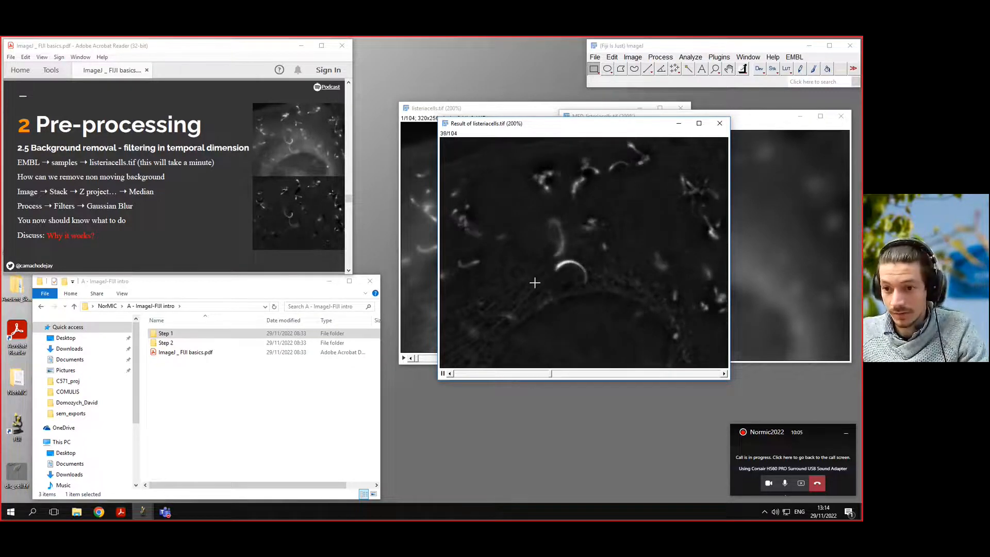
{"action": "left_click", "coordinate": [443, 374]}
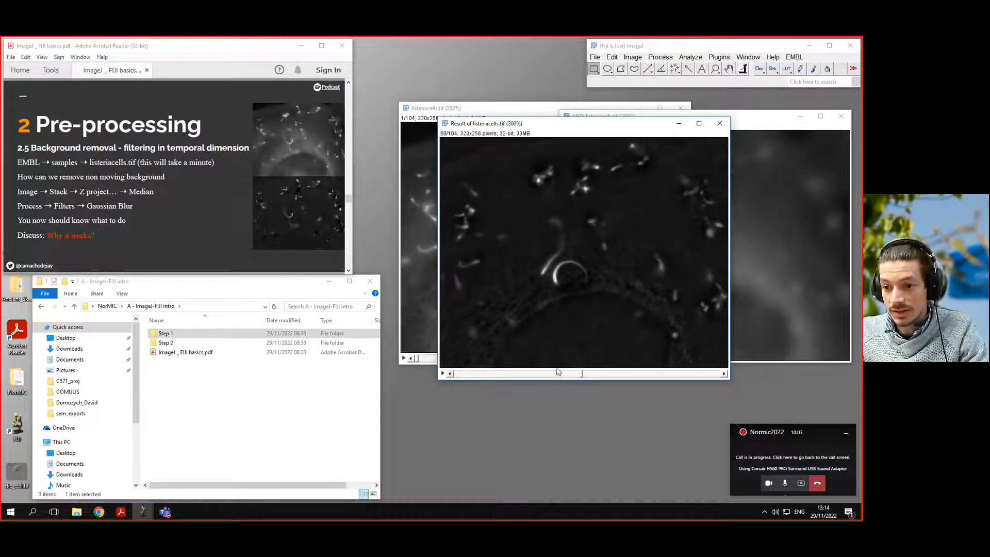
{"action": "left_click_drag", "start_coordinate": [582, 375], "coordinate": [514, 362]}
{"action": "left_click_drag", "start_coordinate": [607, 123], "coordinate": [582, 141]}
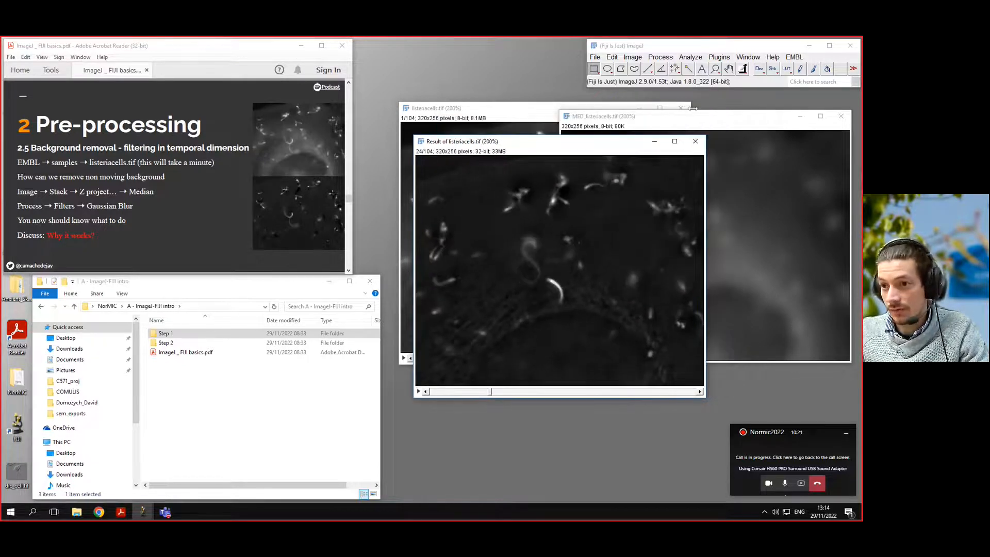
{"action": "left_click_drag", "start_coordinate": [708, 118], "coordinate": [719, 129]}
{"action": "left_click_drag", "start_coordinate": [547, 144], "coordinate": [564, 133]}
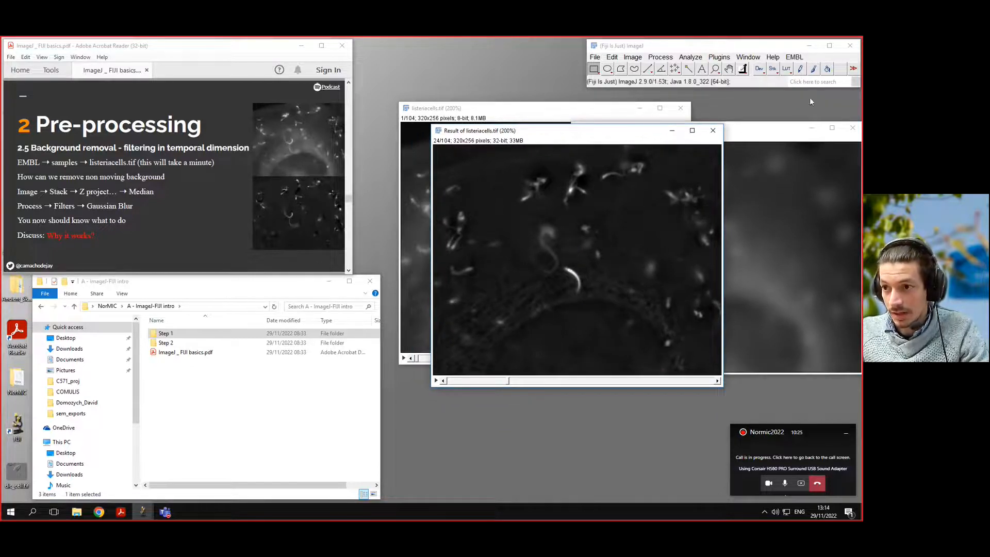
Run Temporal-Color Code on the background-subtracted result stack with the Fire LUT over frames 1 to 104, including a time color scale bar.
{"action": "left_click", "coordinate": [811, 82]}
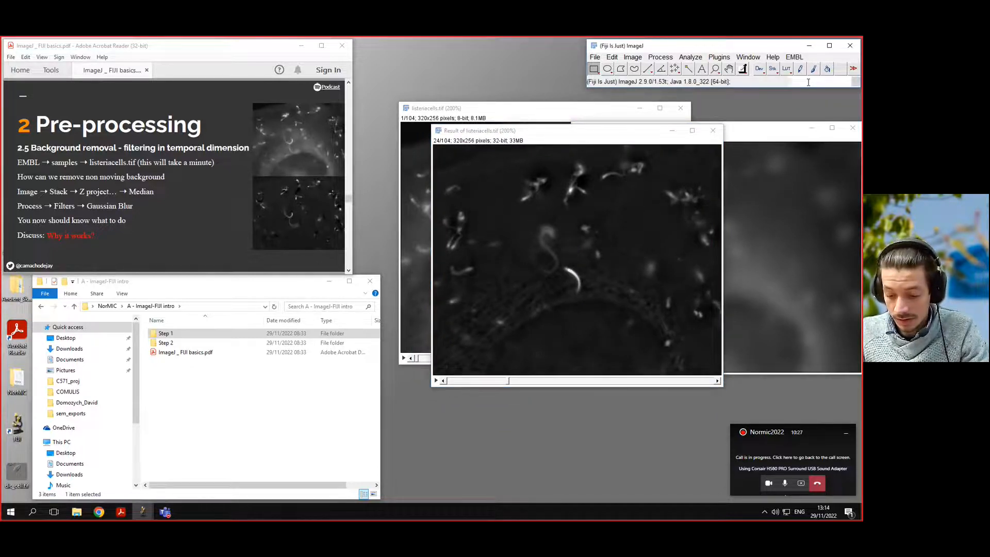
{"action": "type", "text": "code"}
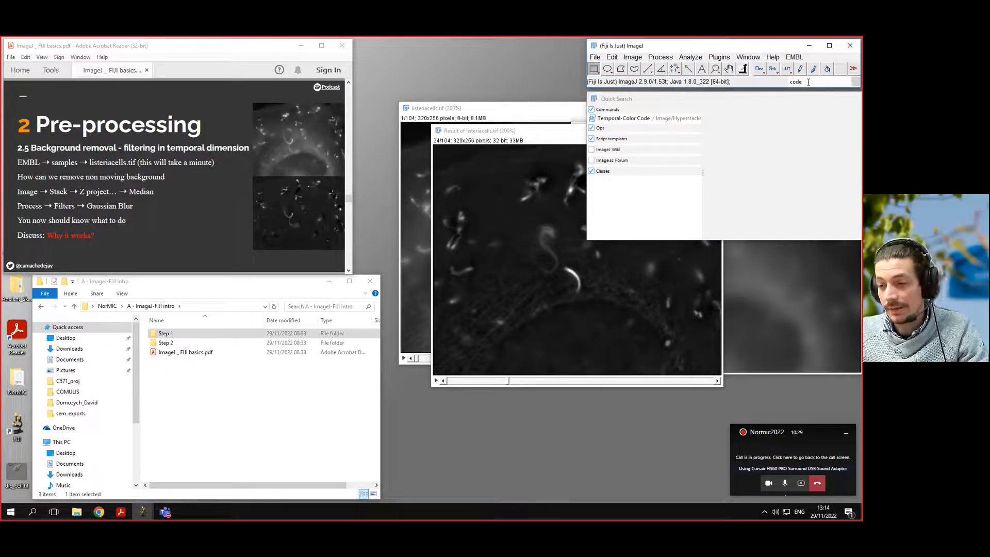
{"action": "left_click", "coordinate": [628, 121]}
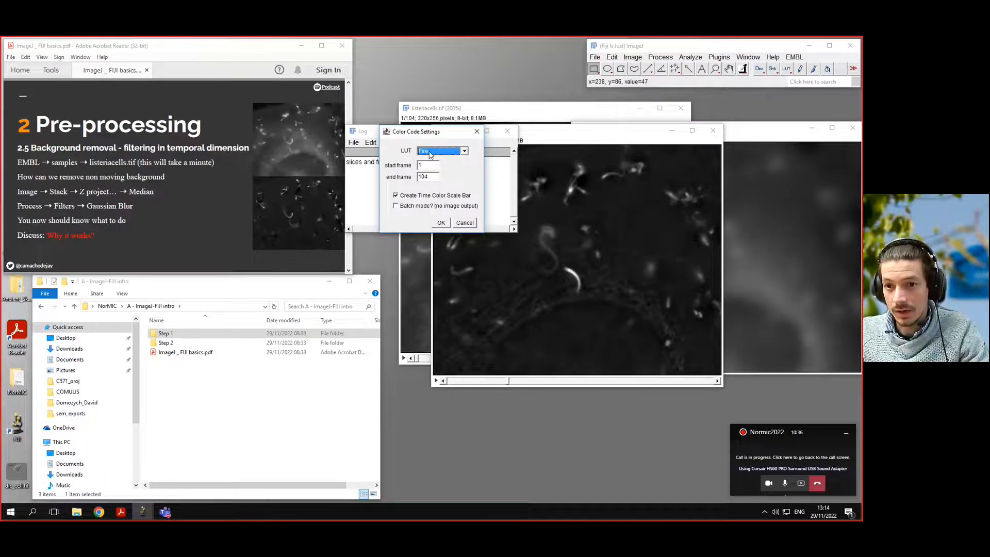
{"action": "left_click", "coordinate": [444, 223]}
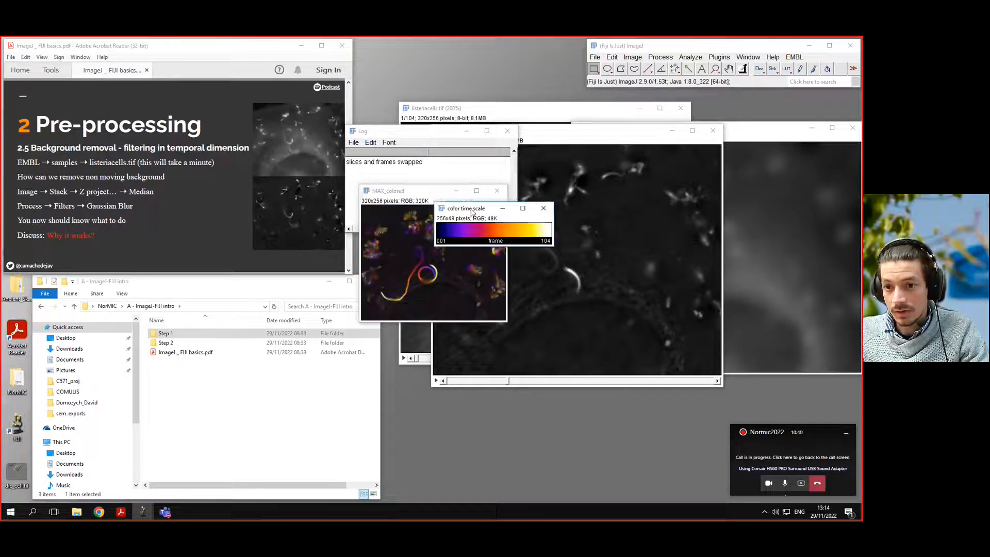
Inspect the MAX_colored time-coded projection at 200% zoom.
{"action": "left_click_drag", "start_coordinate": [471, 211], "coordinate": [667, 206]}
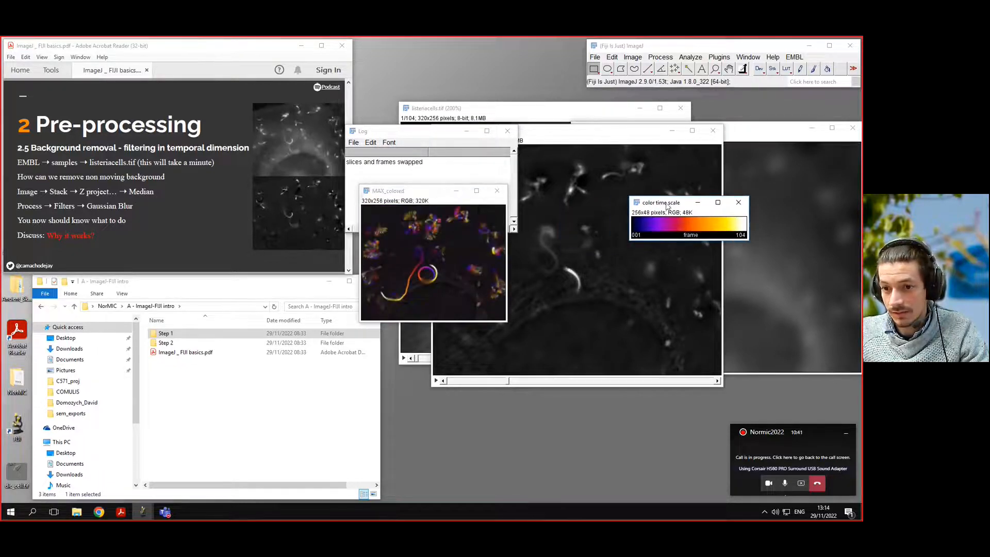
{"action": "left_click", "coordinate": [412, 200]}
{"action": "key", "text": "plus"}
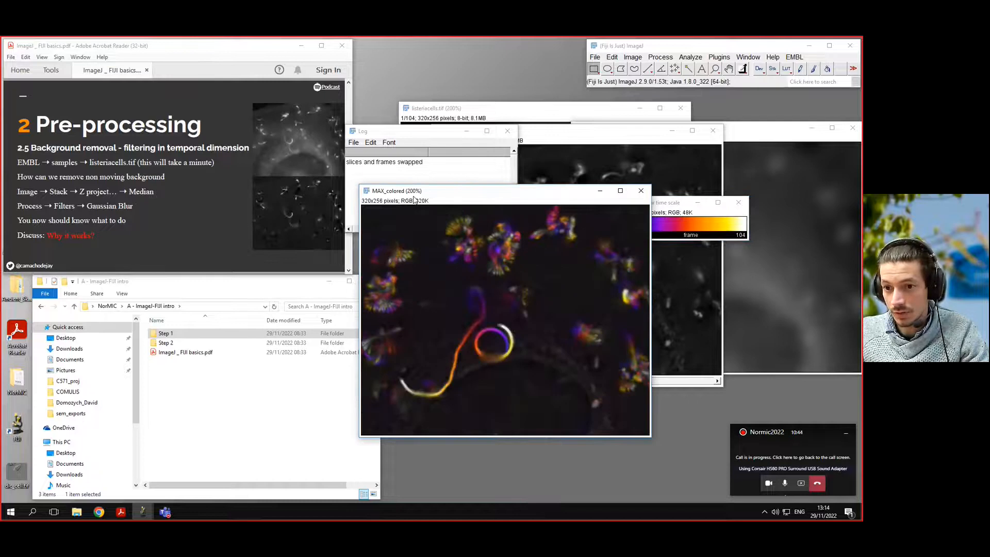
{"action": "left_click_drag", "start_coordinate": [479, 192], "coordinate": [428, 118]}
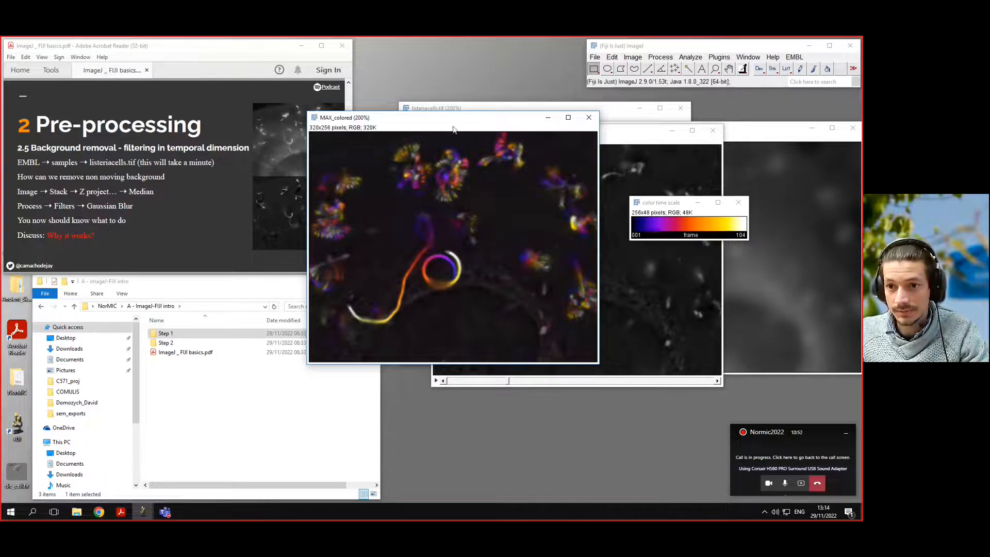
{"action": "left_click_drag", "start_coordinate": [453, 126], "coordinate": [654, 203]}
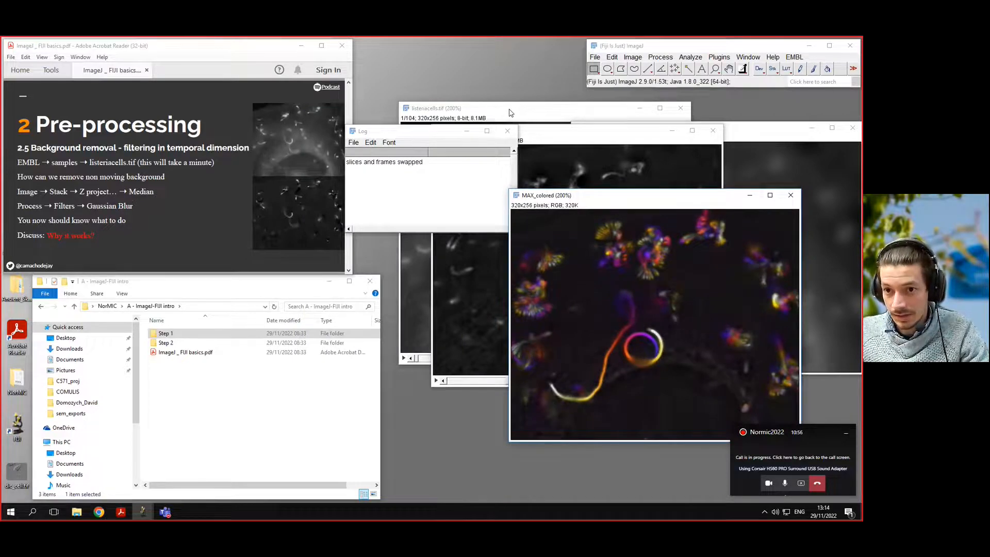
Run Stack Difference on the original listeriacells stack with a gap of 5 between frames.
{"action": "left_click_drag", "start_coordinate": [510, 112], "coordinate": [500, 110]}
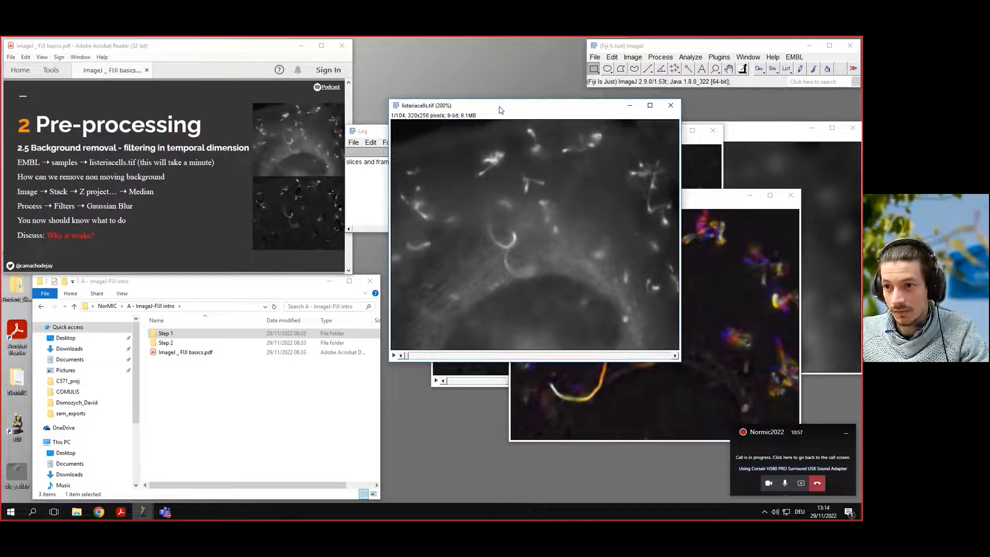
{"action": "left_click", "coordinate": [807, 83]}
{"action": "left_click", "coordinate": [814, 84]}
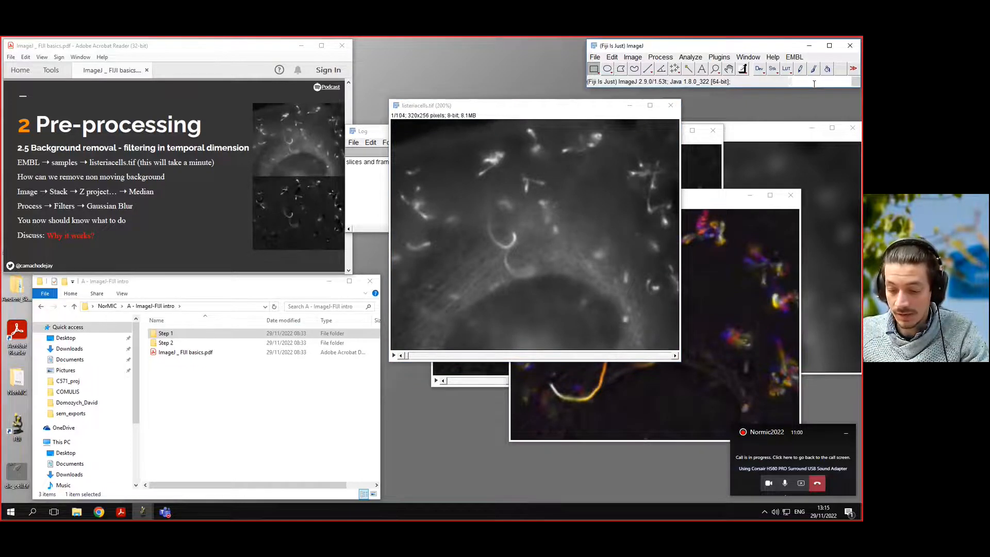
{"action": "type", "text": "diff"}
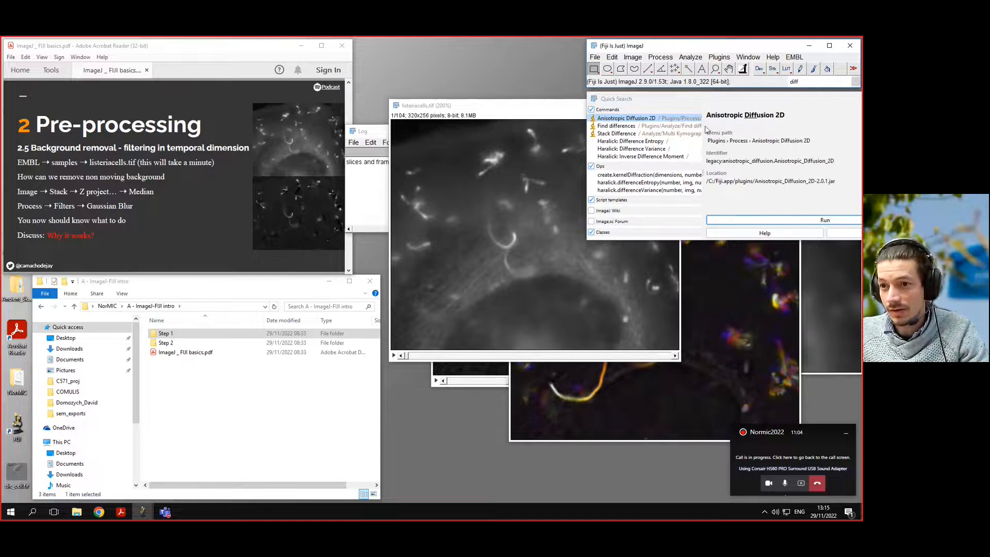
{"action": "left_click", "coordinate": [626, 134]}
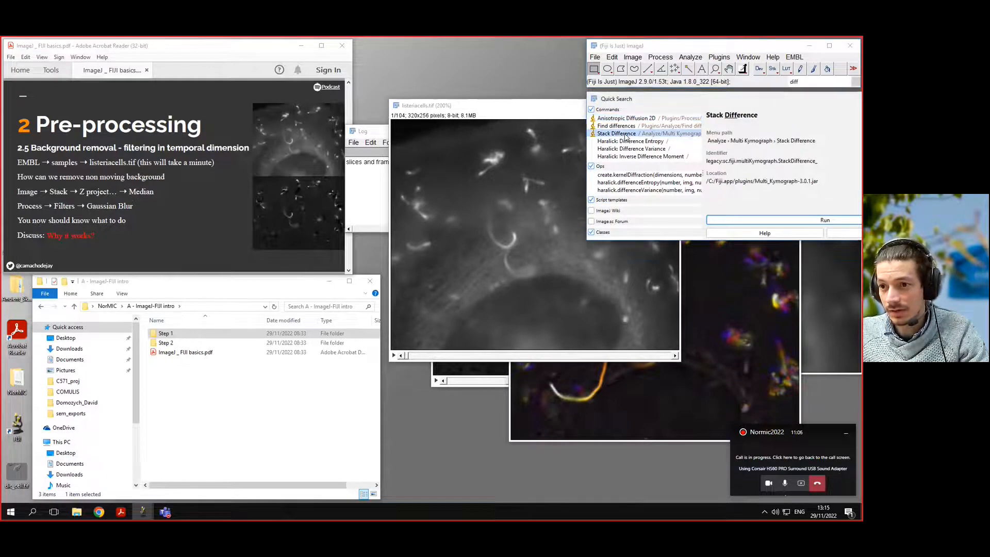
{"action": "left_click", "coordinate": [797, 220]}
{"action": "left_click_drag", "start_coordinate": [420, 152], "coordinate": [523, 206]}
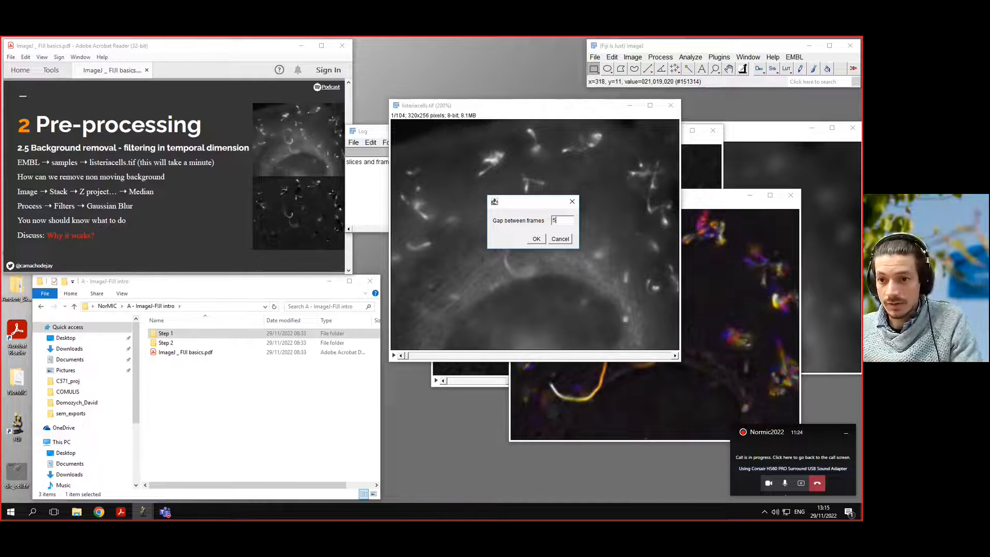
{"action": "left_click", "coordinate": [540, 240]}
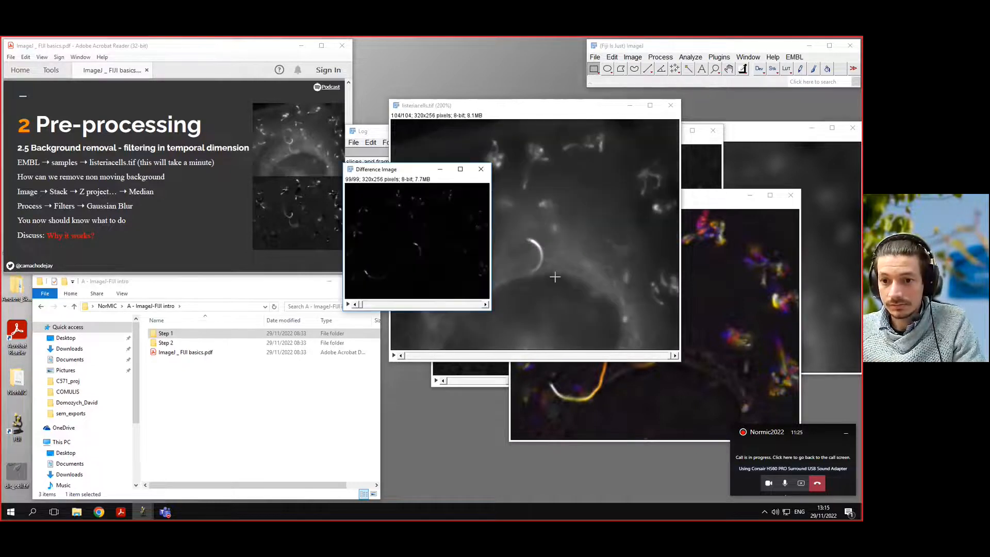
Adjust the Difference Image's brightness and contrast, lowering the maximum display value to about 112.
{"action": "key", "text": "plus"}
{"action": "key", "text": "plus"}
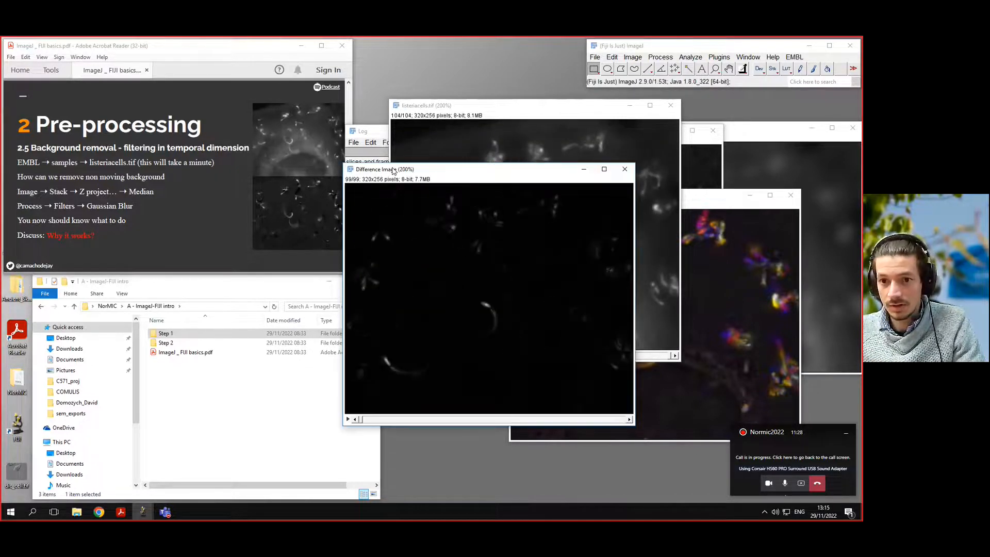
{"action": "left_click_drag", "start_coordinate": [385, 172], "coordinate": [459, 159]}
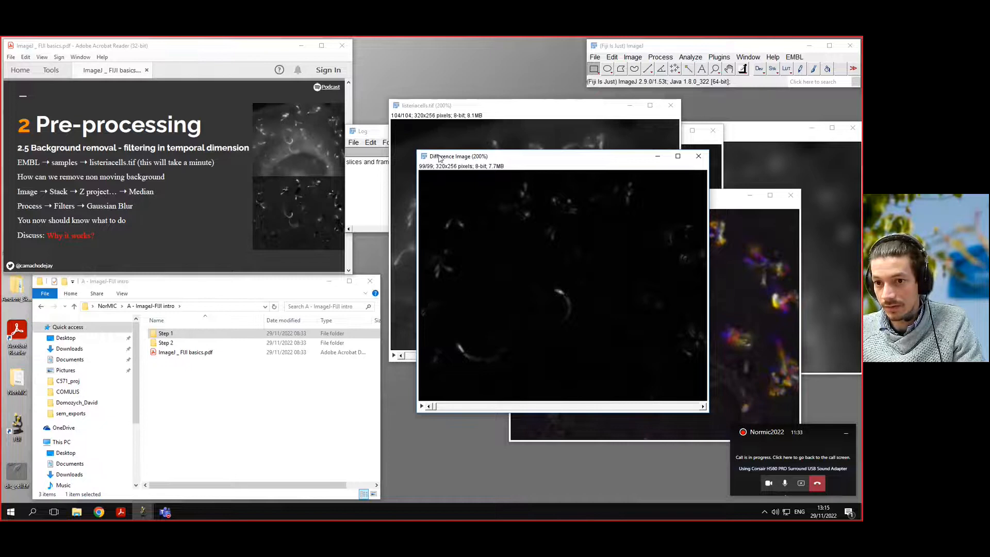
{"action": "left_click_drag", "start_coordinate": [440, 157], "coordinate": [440, 139]}
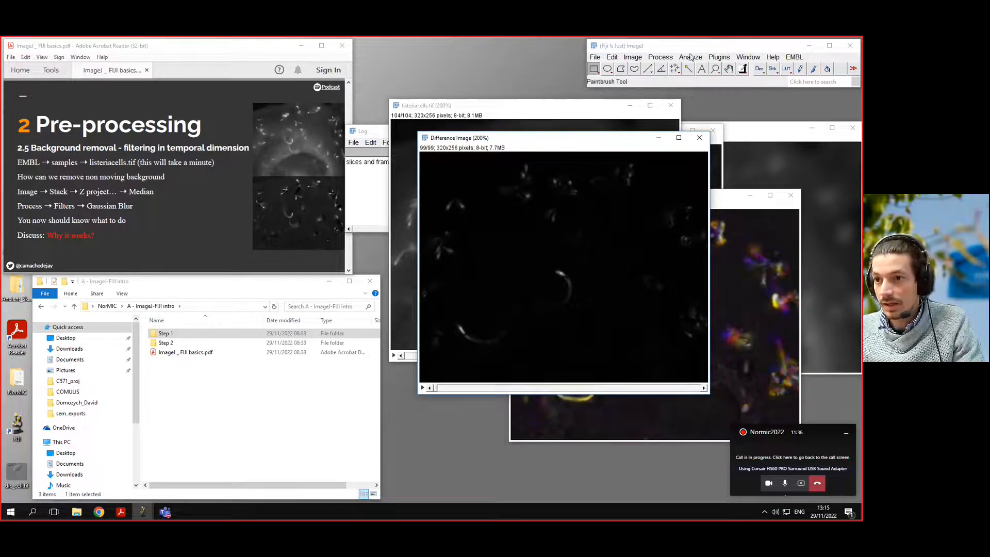
{"action": "left_click", "coordinate": [632, 57]}
{"action": "mouse_move", "coordinate": [663, 85]}
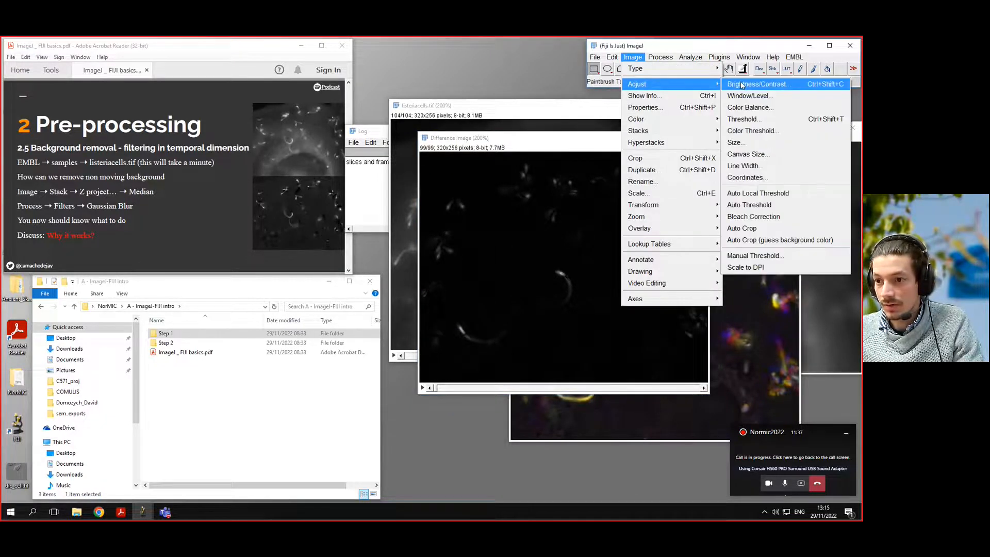
{"action": "left_click", "coordinate": [745, 84]}
{"action": "left_click", "coordinate": [650, 274]}
{"action": "left_click_drag", "start_coordinate": [659, 150], "coordinate": [747, 152]}
{"action": "left_click", "coordinate": [769, 276]}
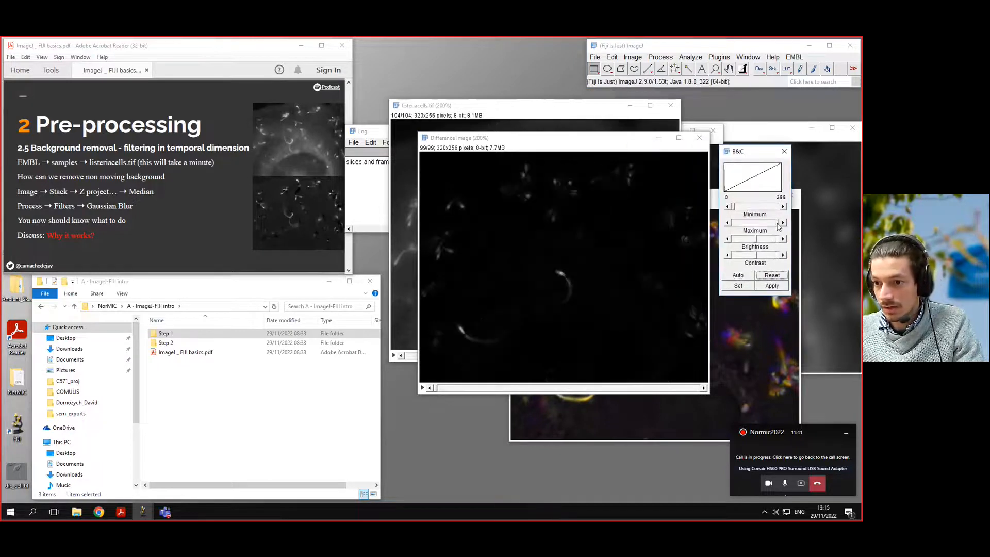
{"action": "left_click_drag", "start_coordinate": [779, 223], "coordinate": [754, 223]}
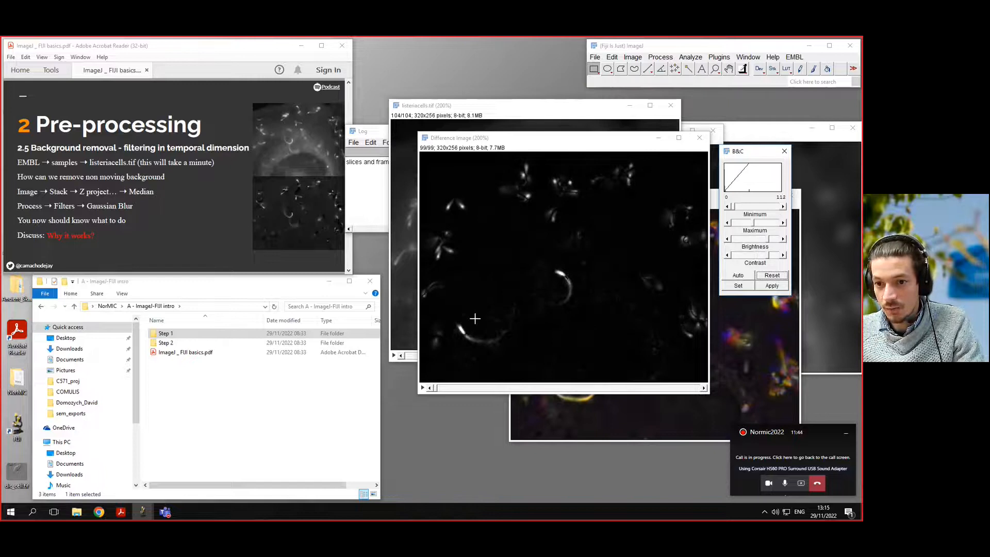
Scrub through the frames of the Difference Image.
{"action": "left_click", "coordinate": [452, 389]}
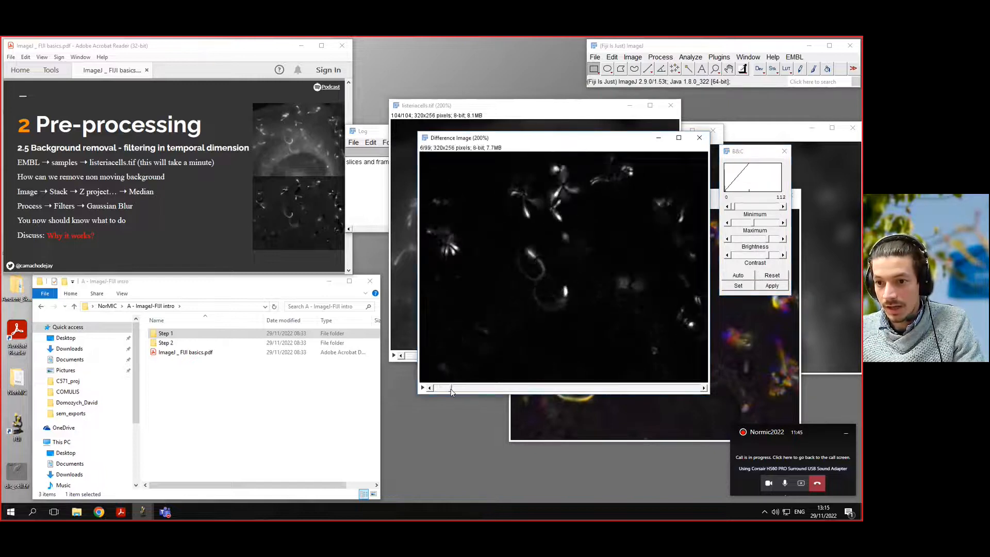
{"action": "mouse_move", "coordinate": [451, 390]}
{"action": "left_mouse_down"}
{"action": "mouse_move", "coordinate": [600, 387]}
{"action": "mouse_move", "coordinate": [427, 384]}
{"action": "mouse_move", "coordinate": [689, 385]}
{"action": "mouse_move", "coordinate": [437, 387]}
{"action": "left_mouse_up"}
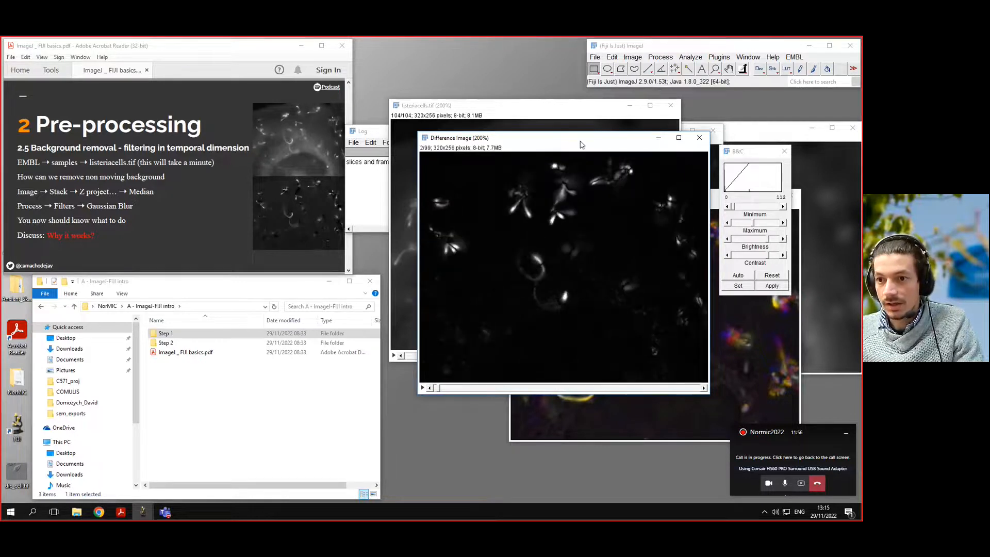
{"action": "left_click_drag", "start_coordinate": [580, 142], "coordinate": [536, 145]}
Run Temporal-Color Code on the Difference Image with the Fire LUT over frames 1 to 99.
{"action": "left_click", "coordinate": [775, 84]}
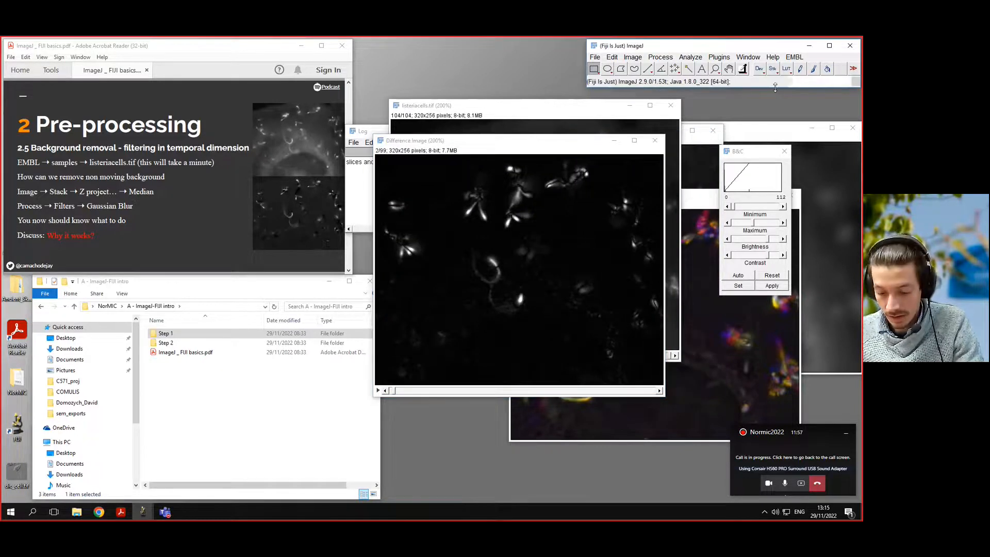
{"action": "type", "text": "code"}
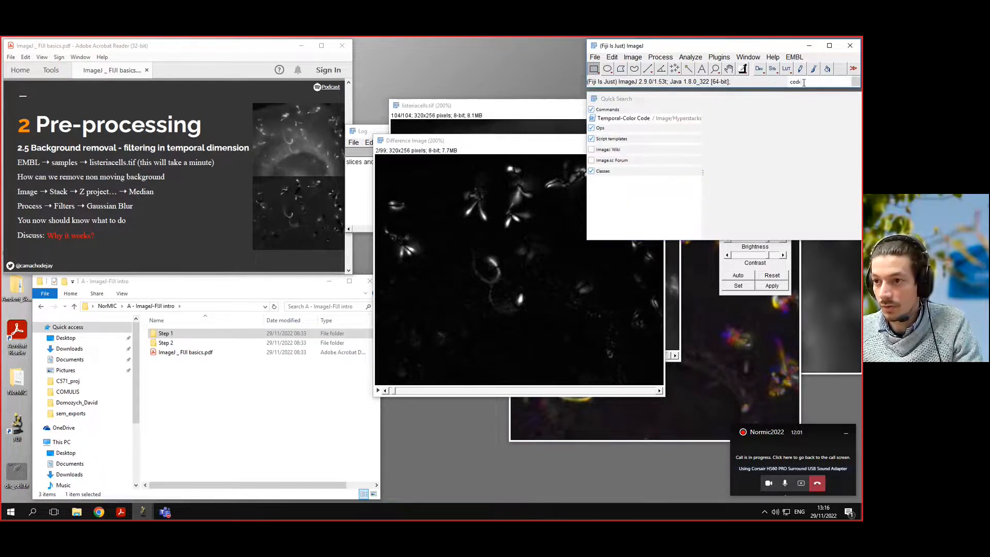
{"action": "left_click", "coordinate": [692, 118]}
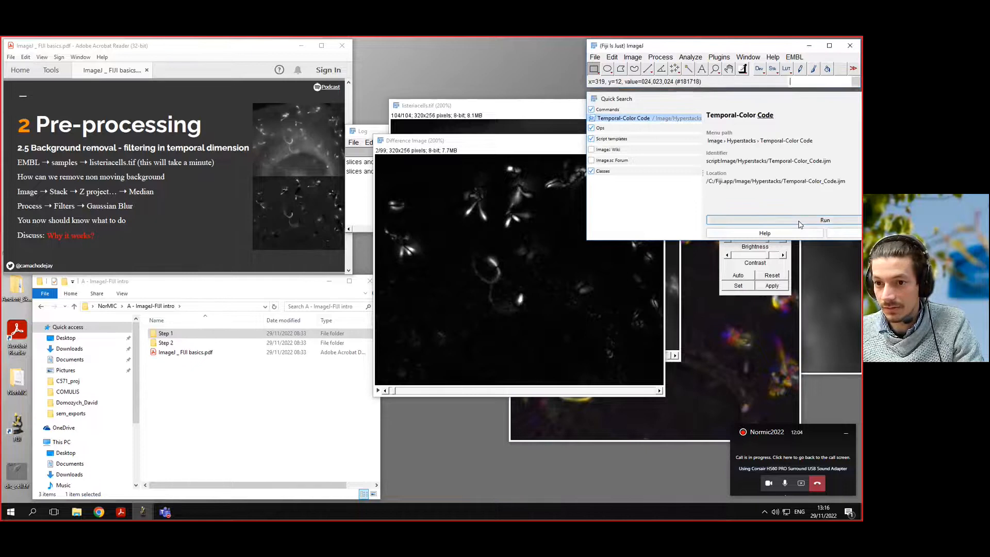
{"action": "left_click", "coordinate": [798, 228]}
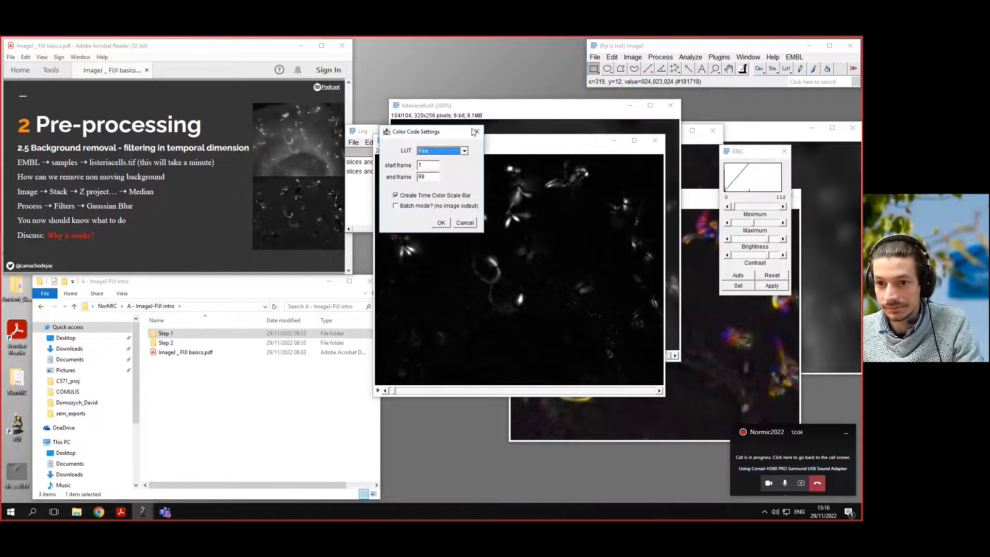
{"action": "left_click", "coordinate": [442, 223]}
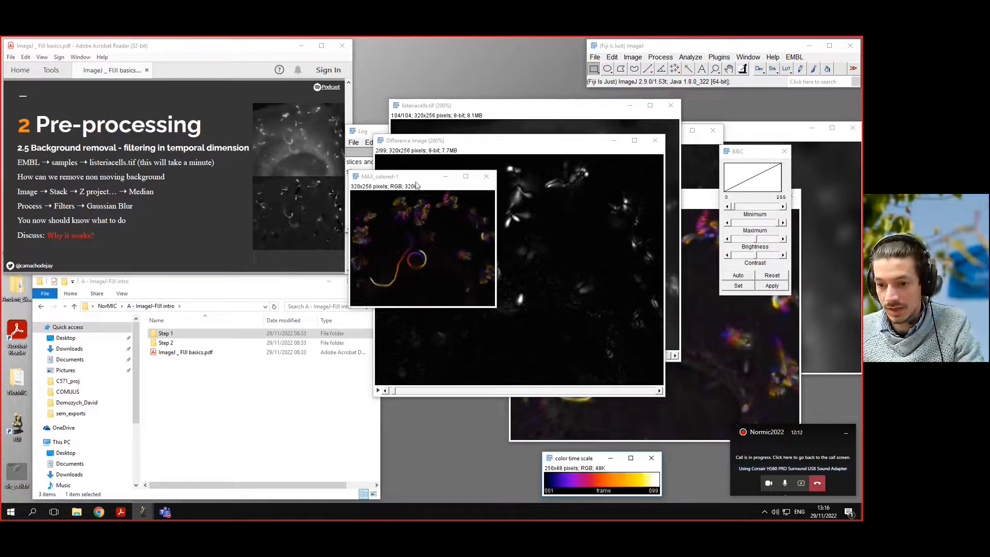
Compare the two color-coded projections side by side at 200% zoom.
{"action": "left_click", "coordinate": [409, 178]}
{"action": "key", "text": "plus"}
{"action": "key", "text": "plus"}
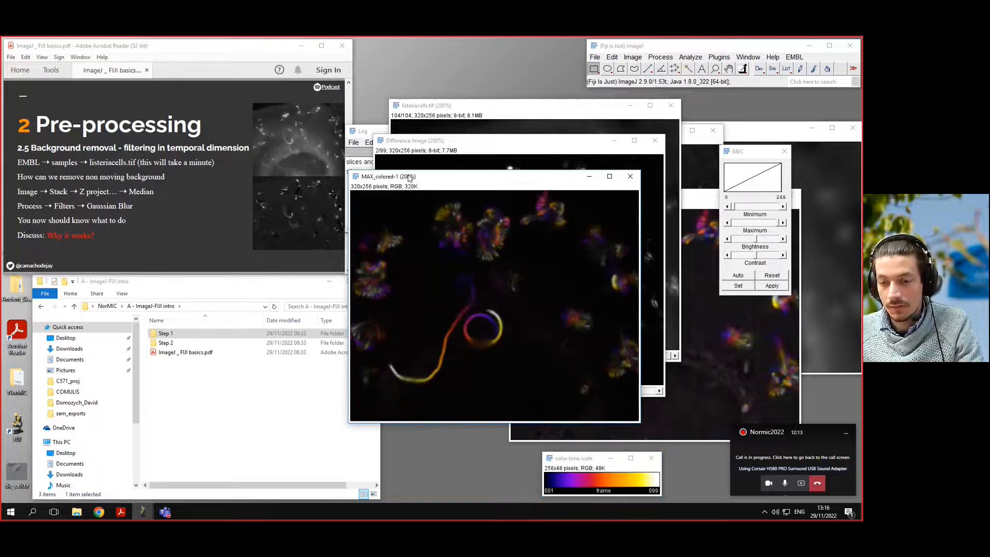
{"action": "left_click_drag", "start_coordinate": [449, 184], "coordinate": [394, 163]}
{"action": "left_click", "coordinate": [680, 199]}
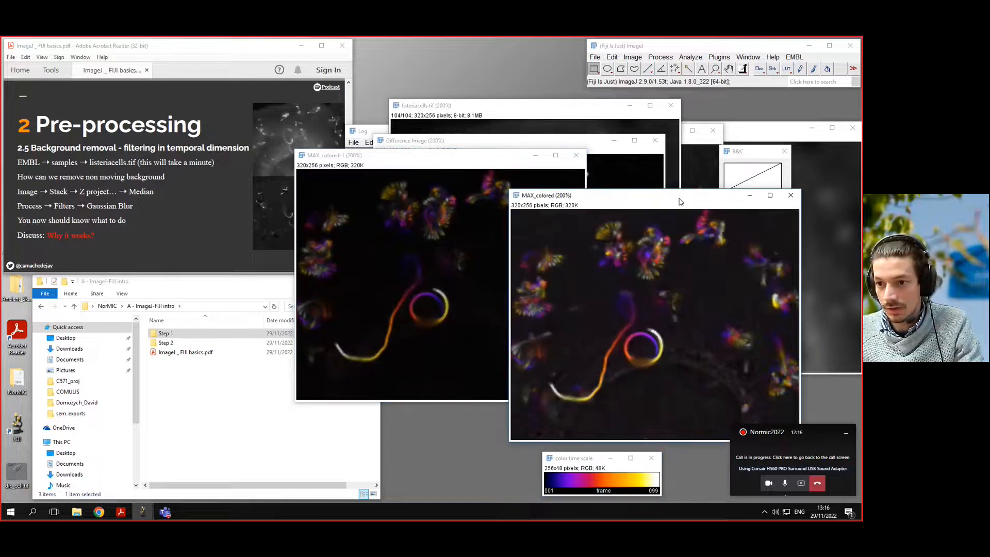
{"action": "left_click_drag", "start_coordinate": [681, 199], "coordinate": [614, 165]}
{"action": "left_click_drag", "start_coordinate": [381, 160], "coordinate": [220, 164]}
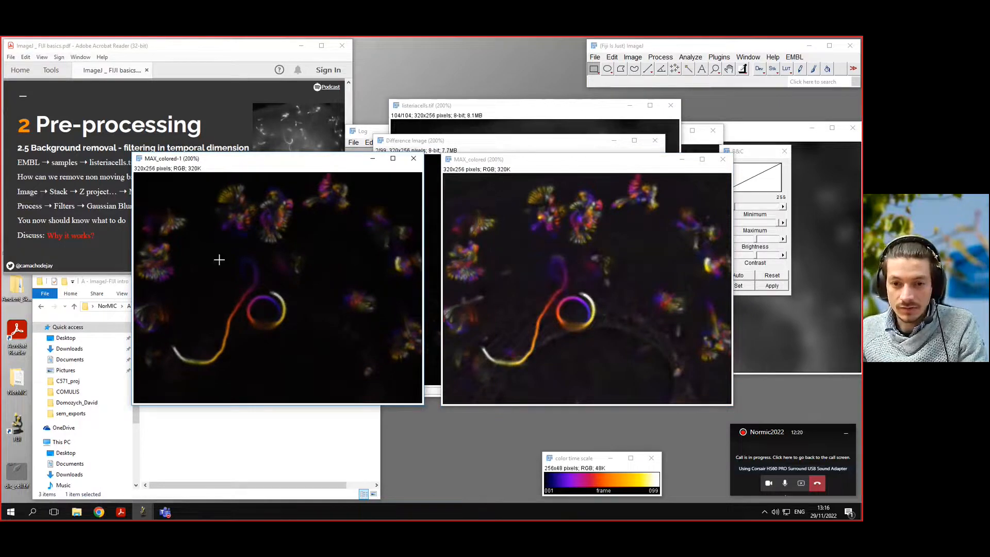